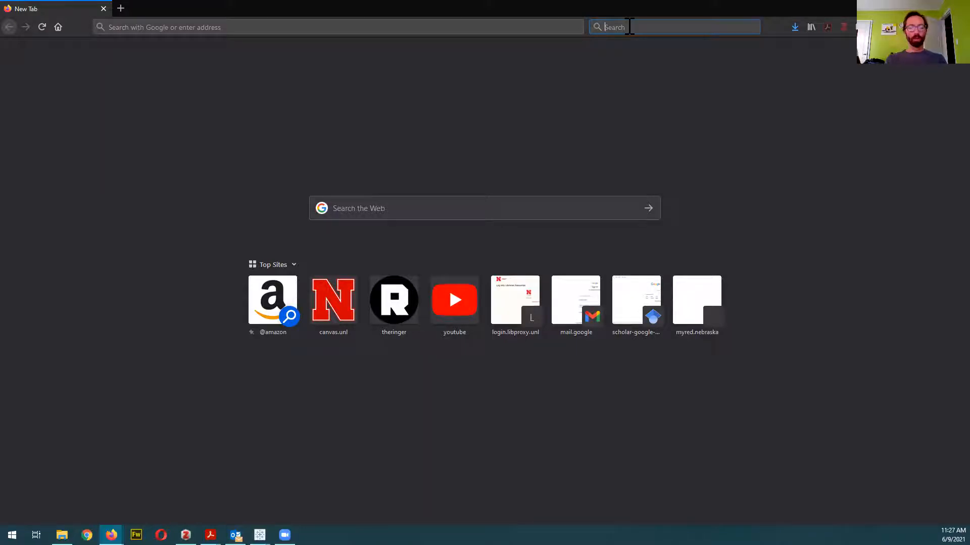
Search the web for "nyt covid data".
type("nyt covid data")
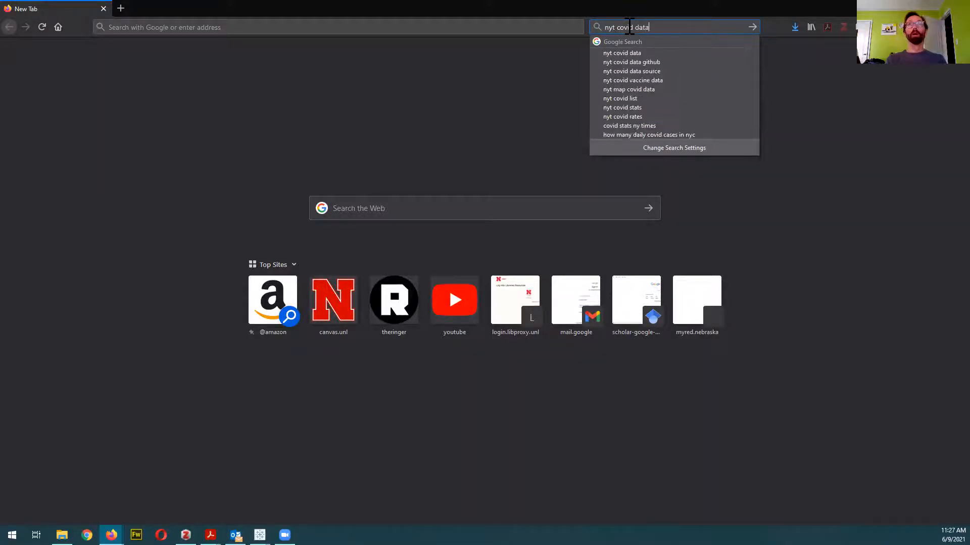
key("Return")
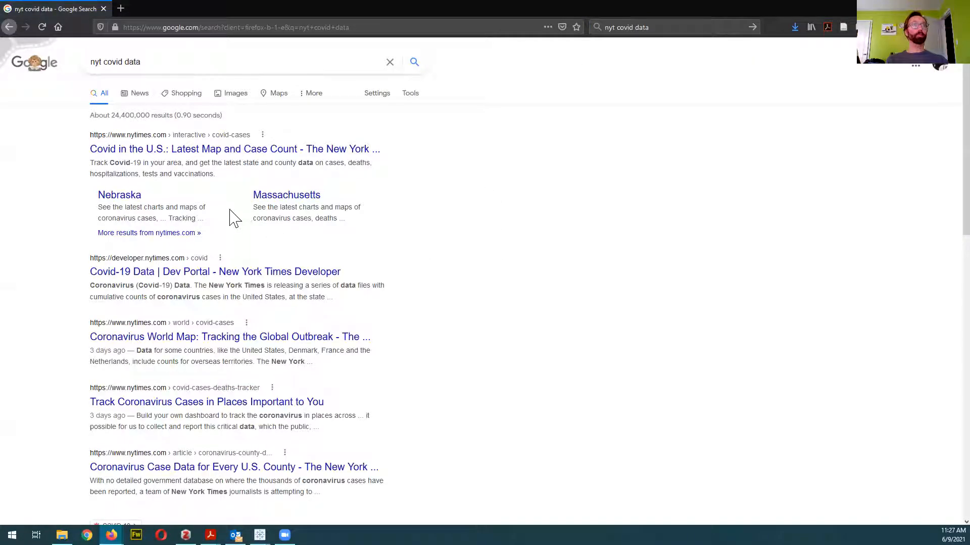
Look through the New York Times page on the latest U.S. Covid map and case count, and return to the search results.
left_click(202, 149)
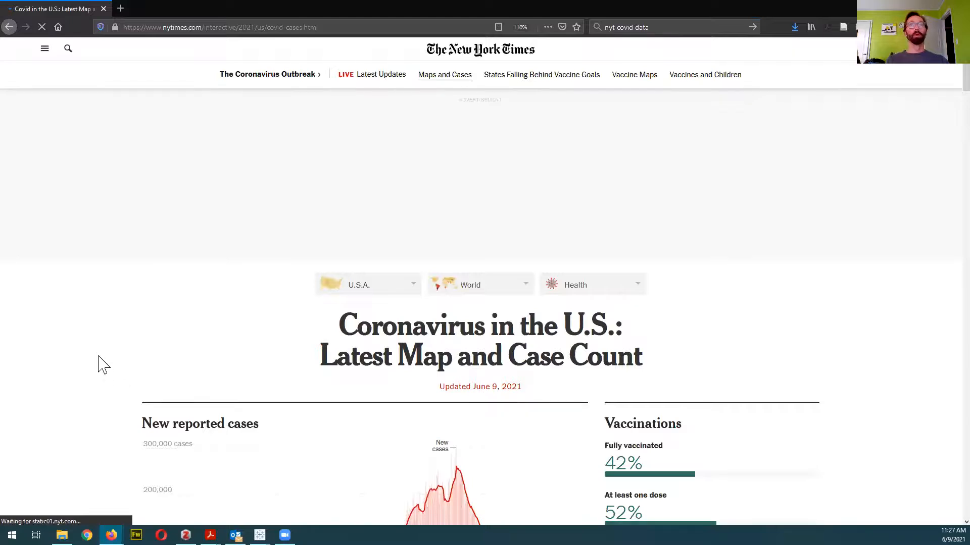
scroll(99, 363, "down", 10)
scroll(98, 363, "down", 7)
scroll(98, 364, "up", 14)
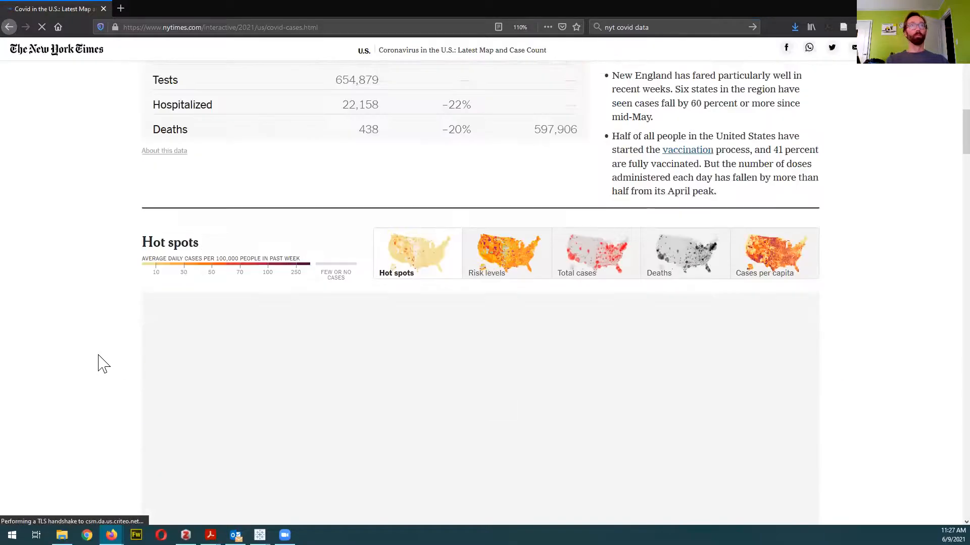
left_click(9, 27)
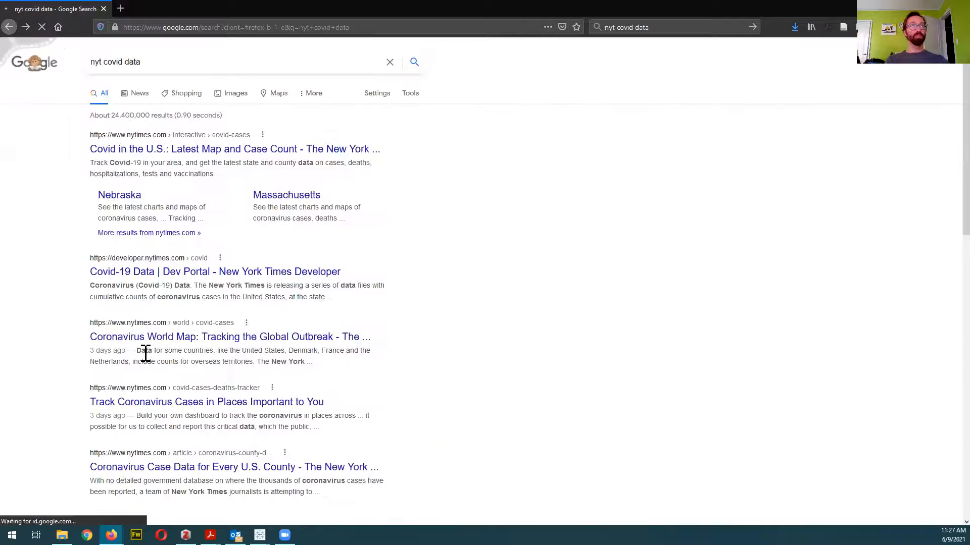
Go from the New York Times developer Covid-19 Data page to the nytimes/covid-19-data GitHub repository and open the raw us-counties.csv file.
left_click(242, 277)
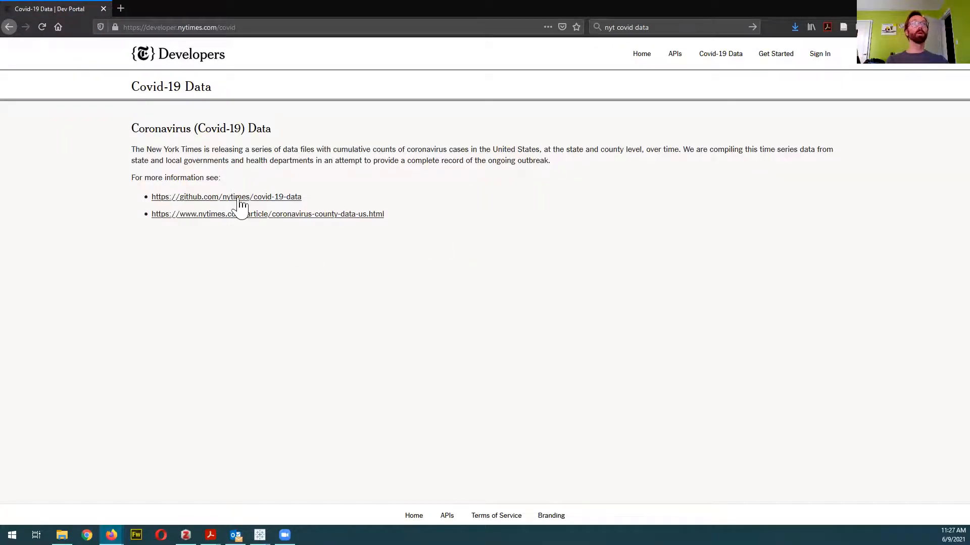
left_click(267, 201)
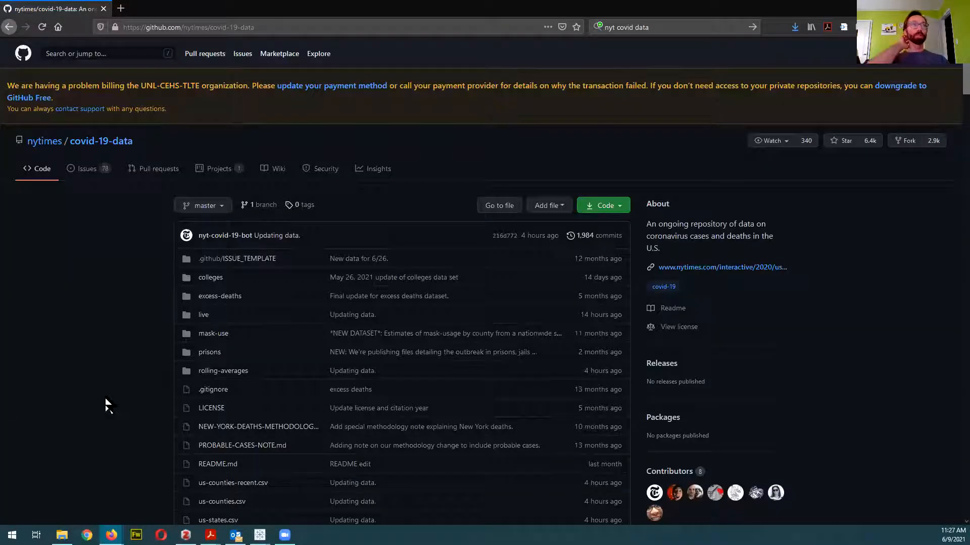
scroll(107, 394, "down", 3)
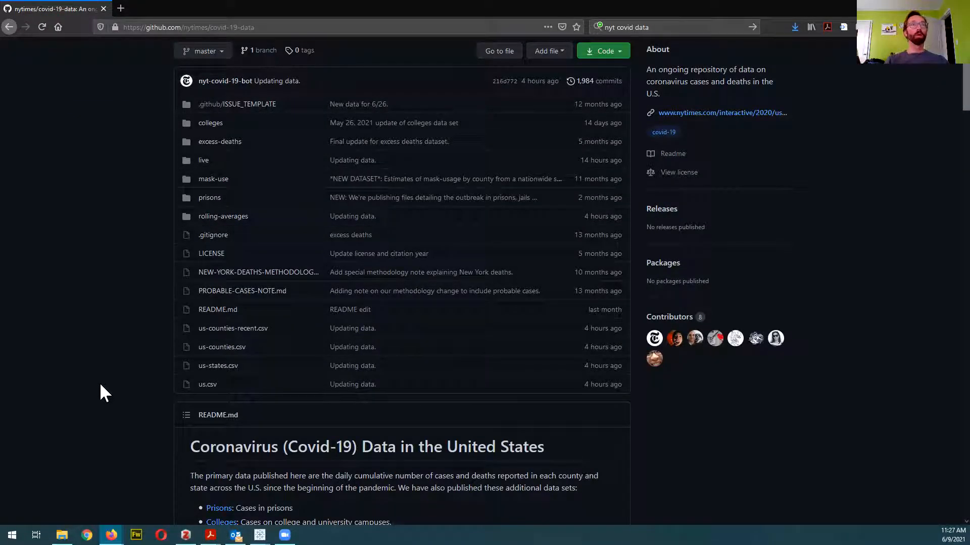
left_click(219, 348)
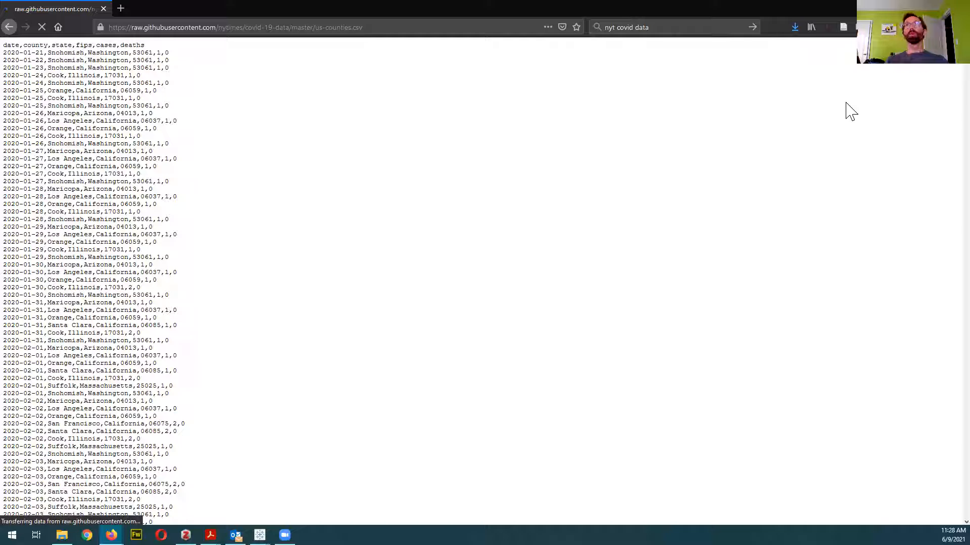
left_click(795, 28)
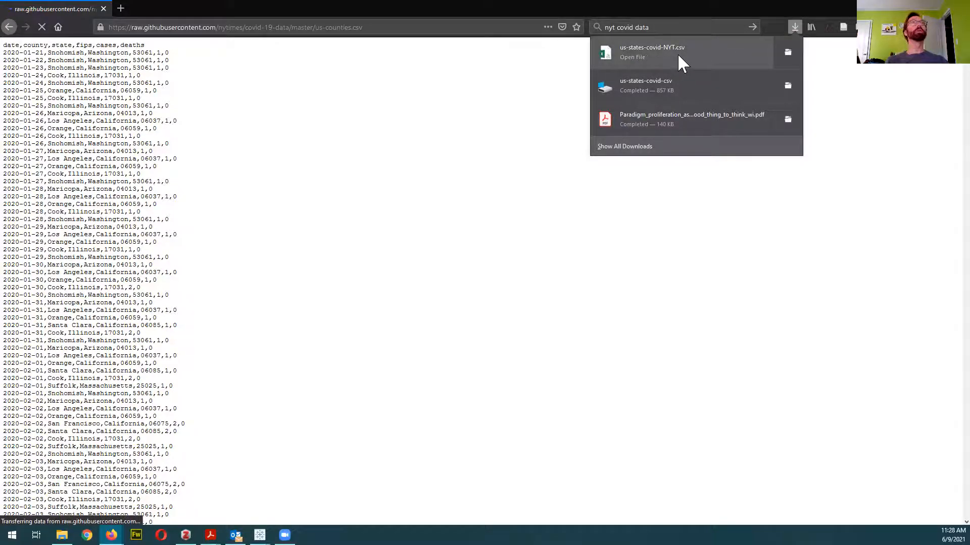
left_click(895, 65)
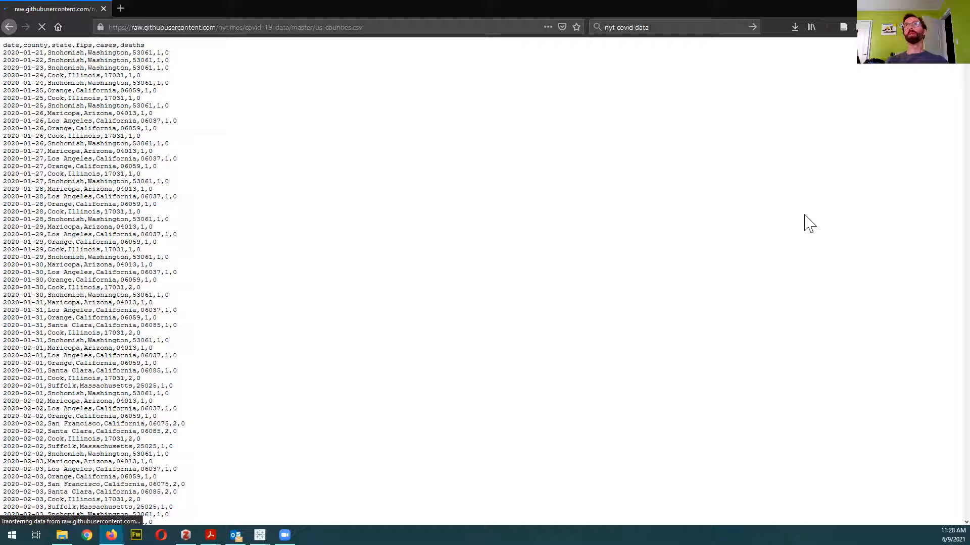
Save the raw county data page to the Desktop as us-counties-covid.csv with the file type set to All Files.
left_click(959, 27)
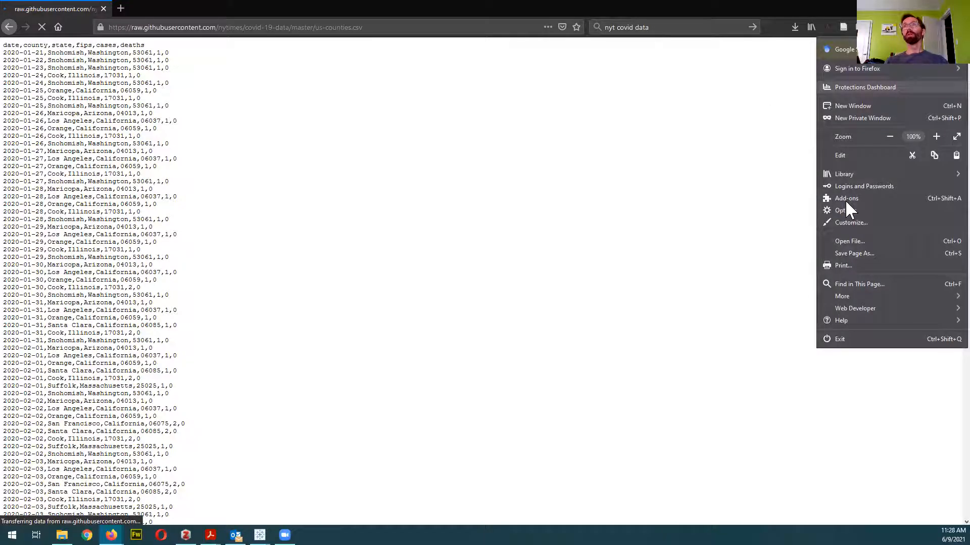
left_click(860, 254)
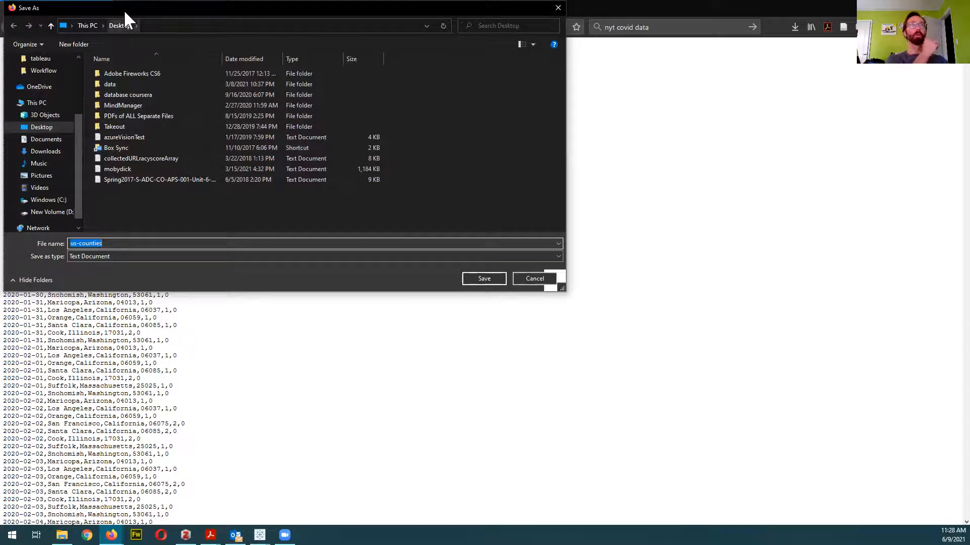
left_click_drag(125, 12, 347, 98)
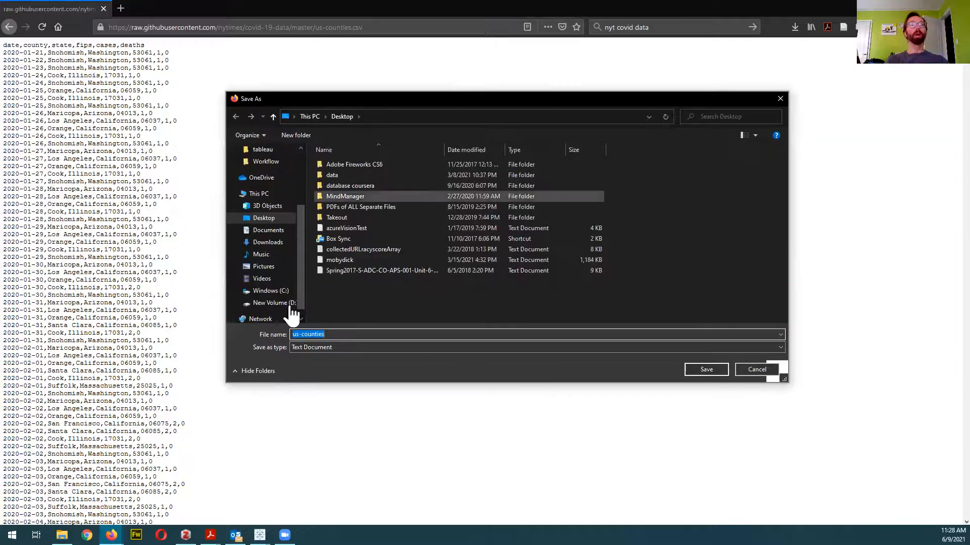
left_click(335, 335)
left_click(335, 335)
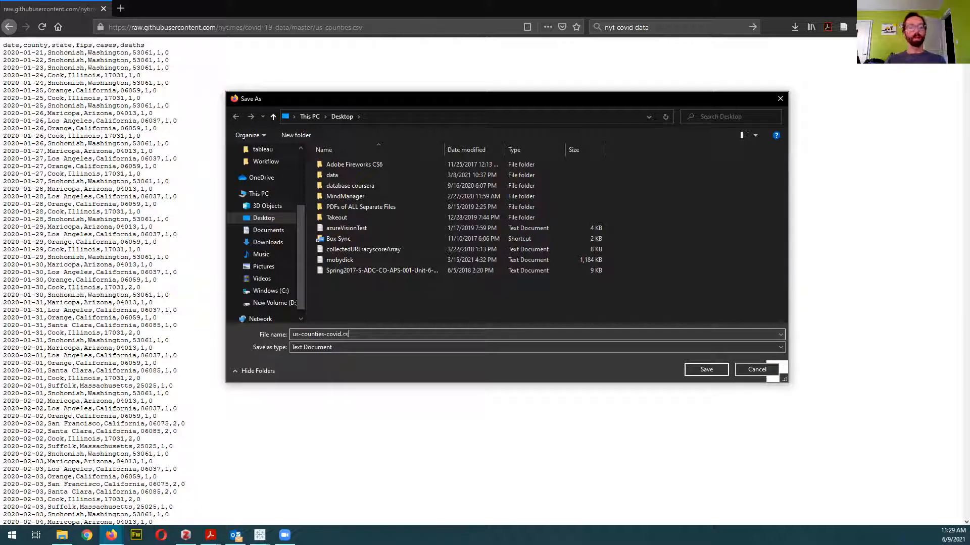
left_click(335, 349)
left_click(323, 366)
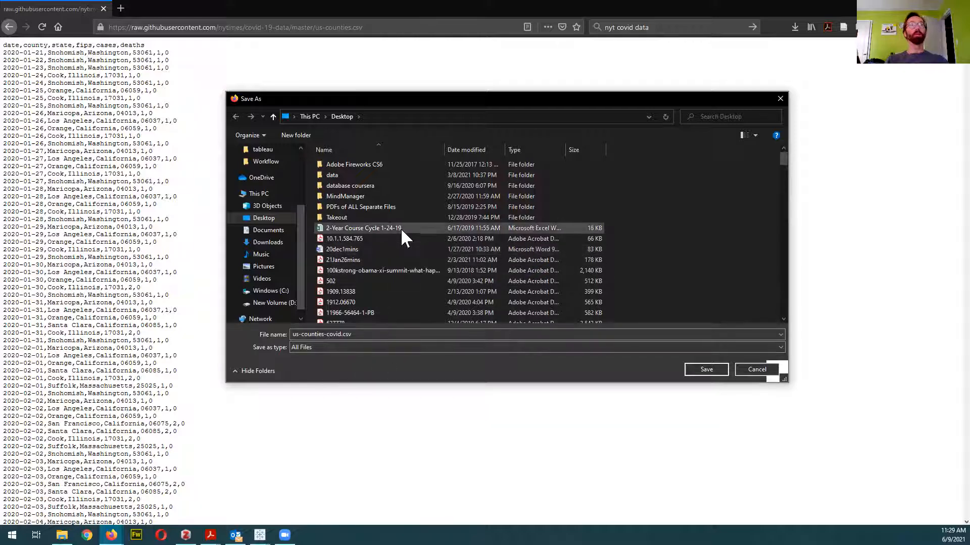
left_click(707, 370)
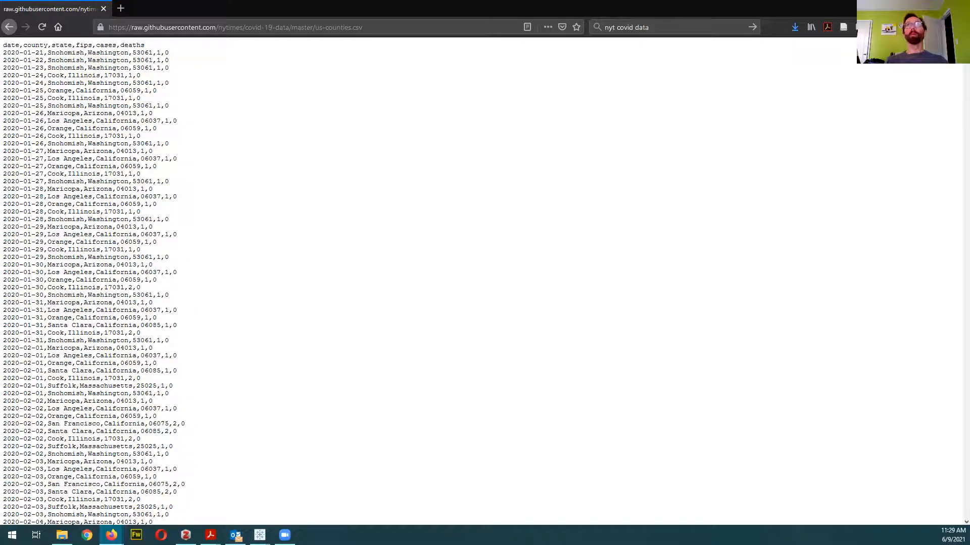
Switch to Tableau and connect the workbook to the us-counties-covid file on the Desktop.
key("alt+Tab")
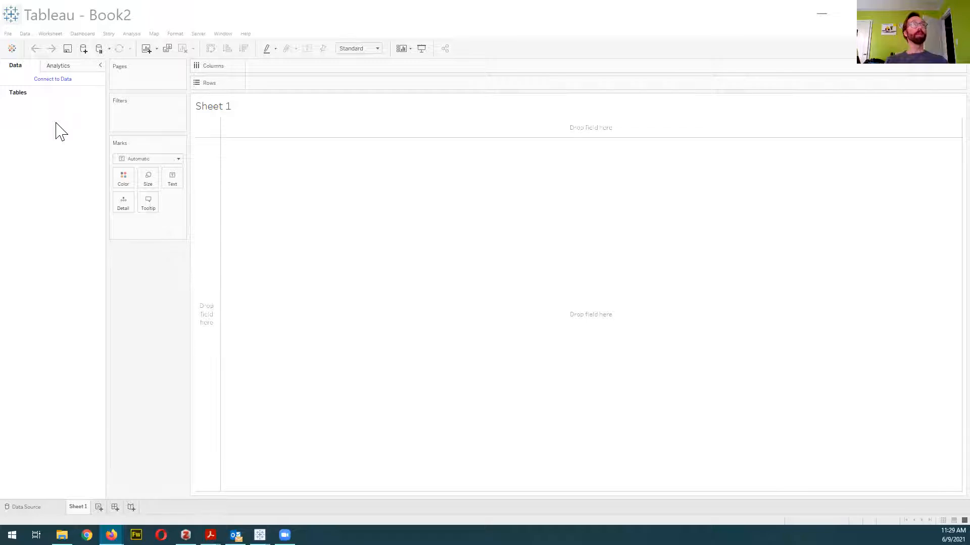
left_click(27, 510)
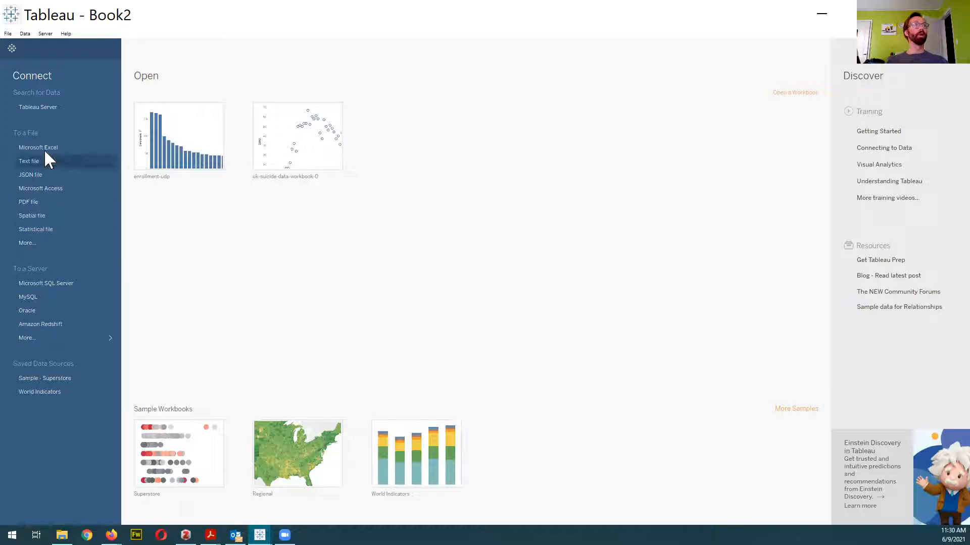
left_click(22, 245)
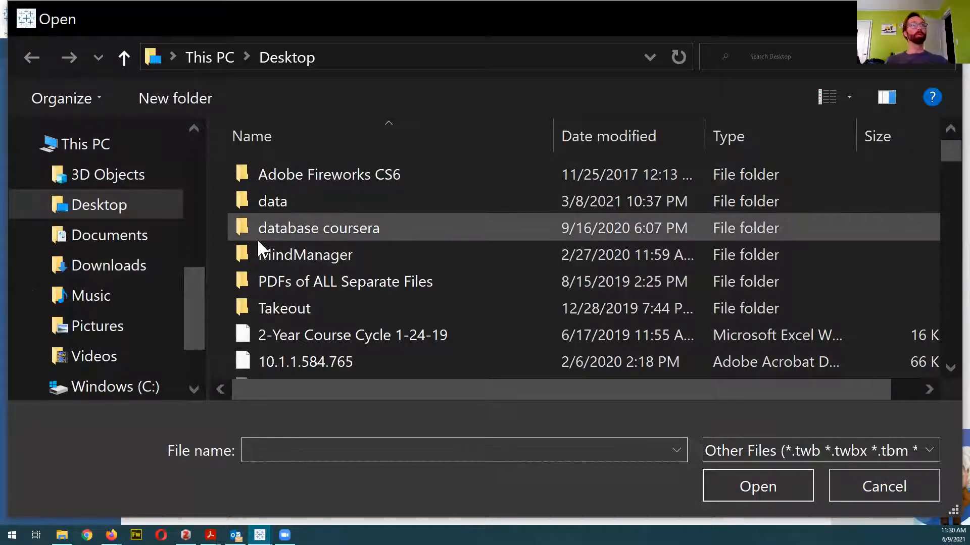
scroll(303, 225, "down", 15)
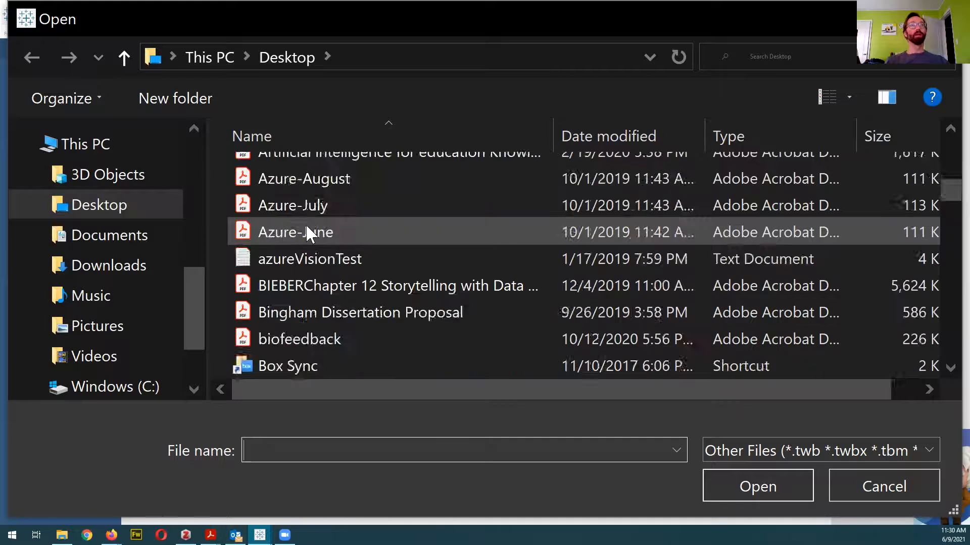
scroll(310, 235, "down", 5)
scroll(308, 226, "down", 5)
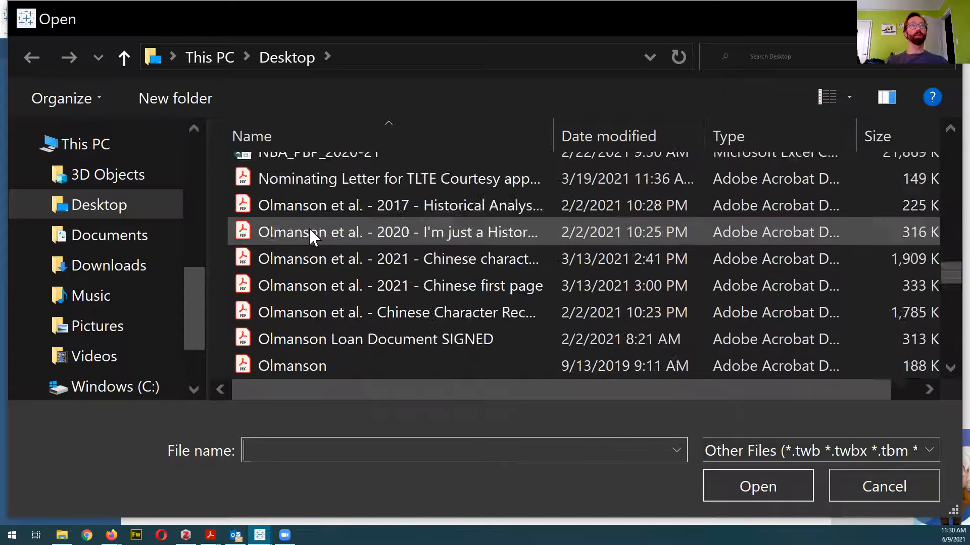
scroll(308, 226, "up", 5)
scroll(308, 226, "up", 10)
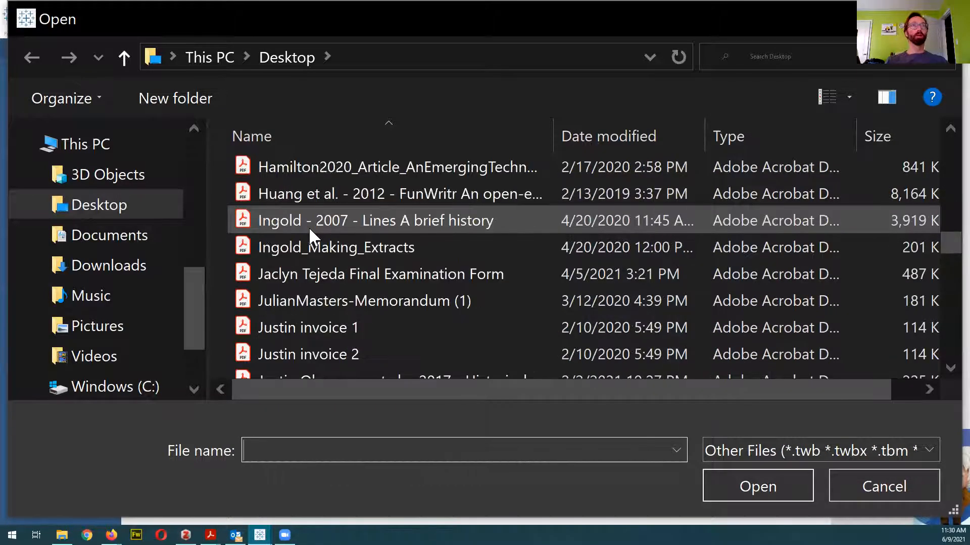
scroll(309, 230, "up", 2)
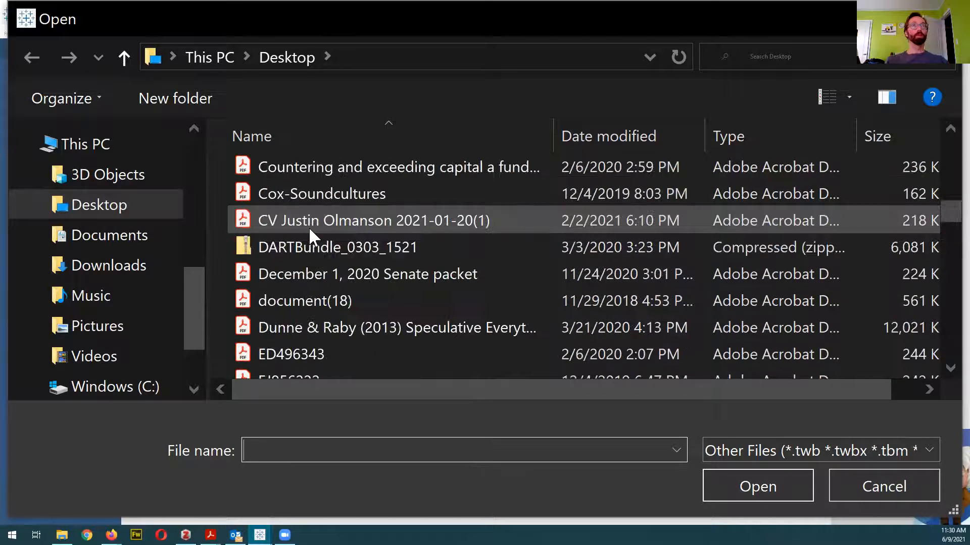
scroll(309, 227, "up", 3)
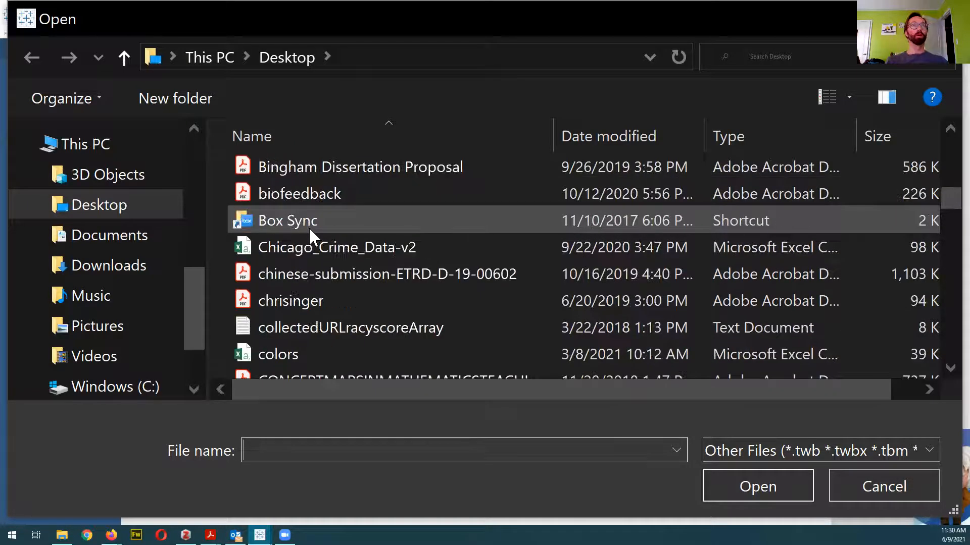
scroll(308, 227, "down", 7)
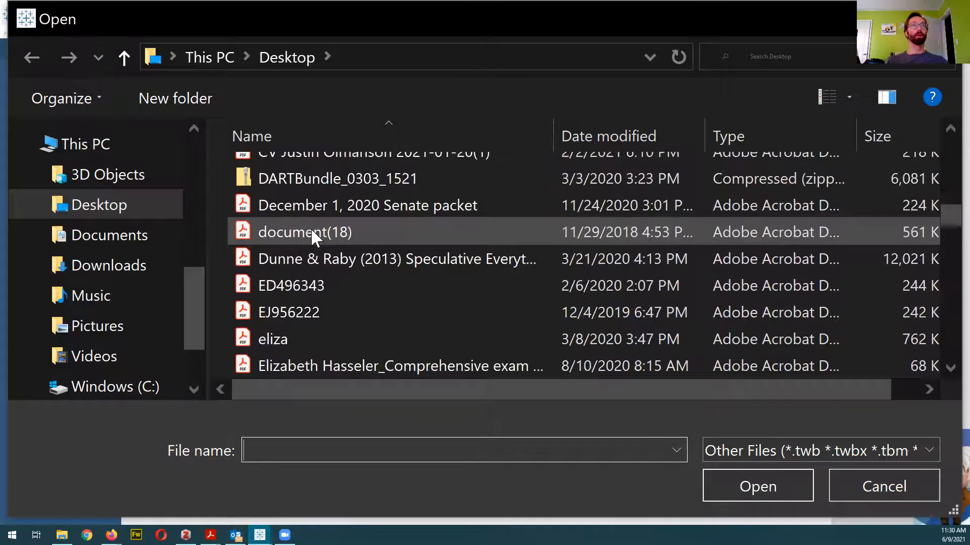
scroll(312, 233, "down", 20)
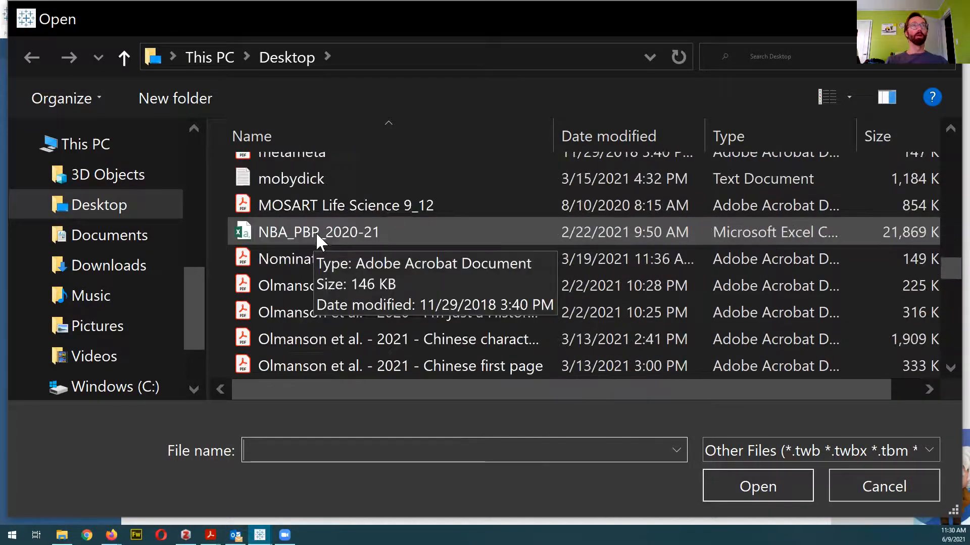
scroll(316, 234, "up", 3)
scroll(317, 235, "down", 9)
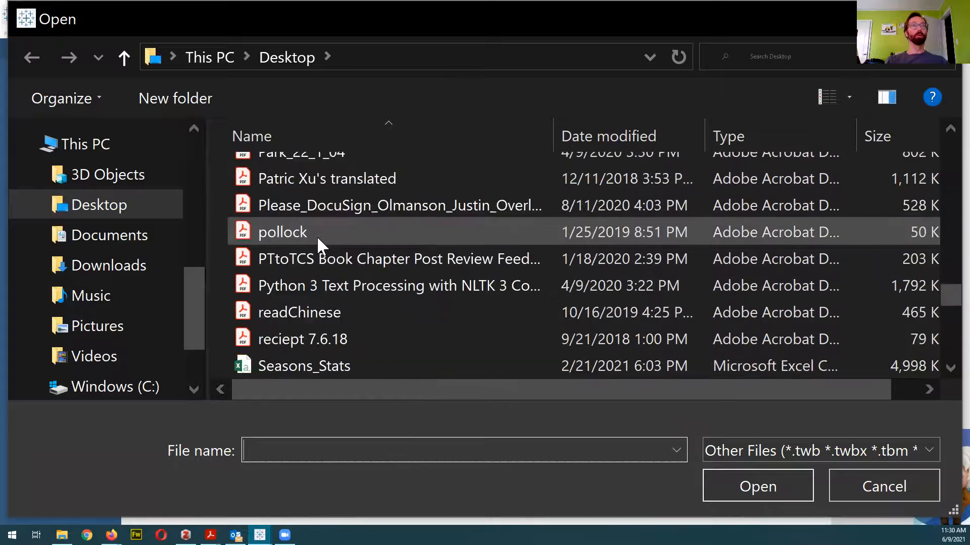
scroll(319, 236, "down", 5)
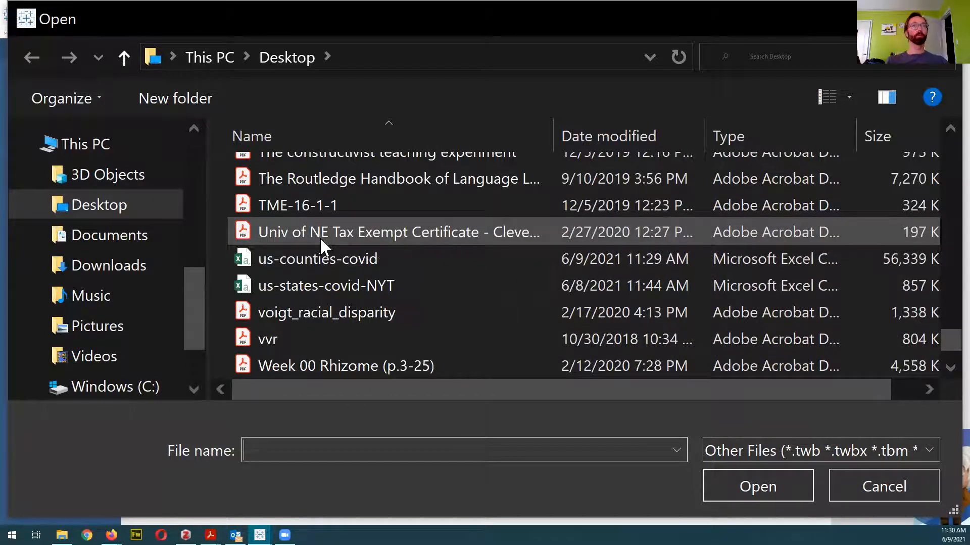
left_click(306, 260)
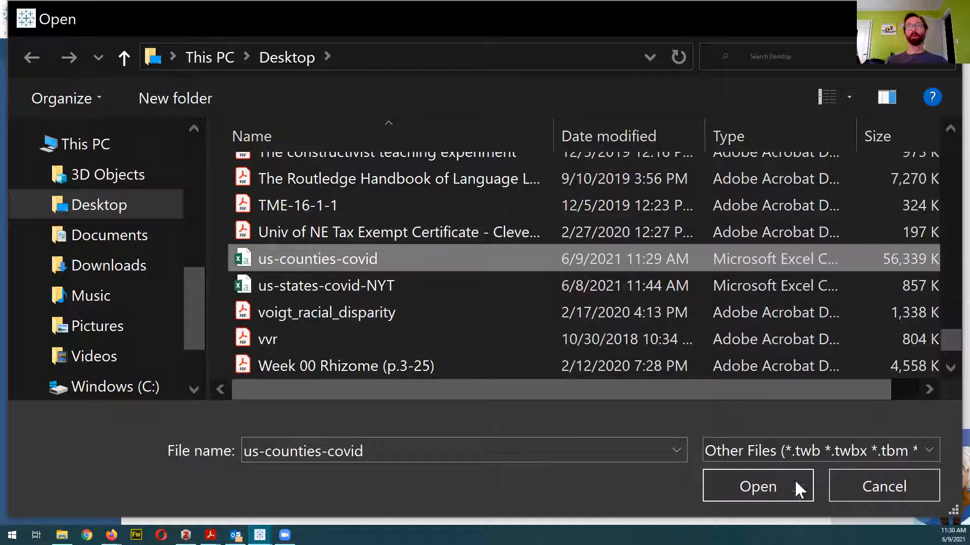
left_click(747, 487)
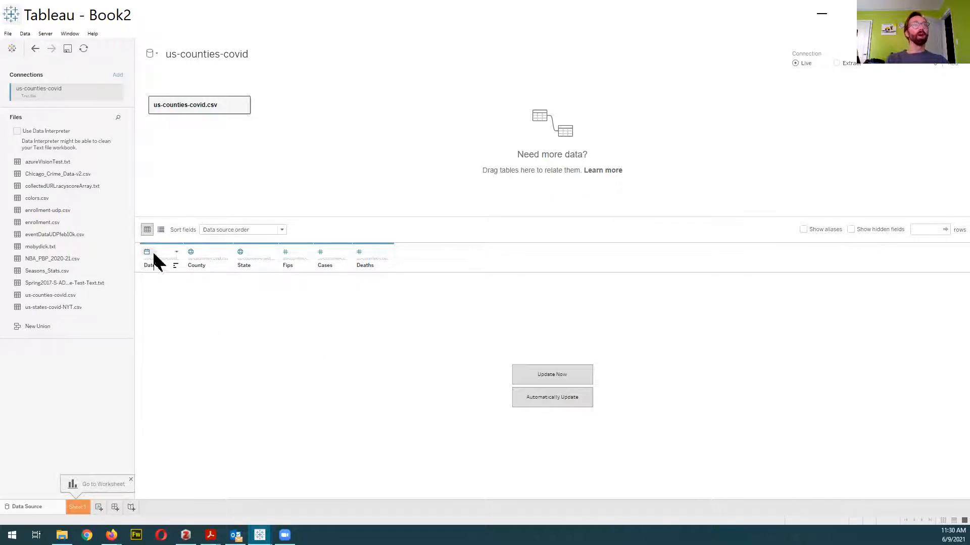
left_click(225, 253)
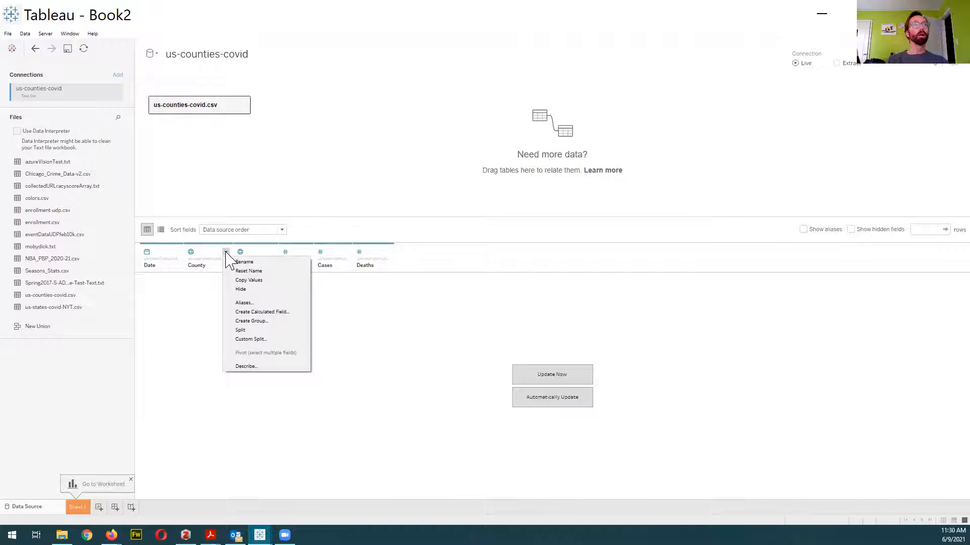
left_click(190, 318)
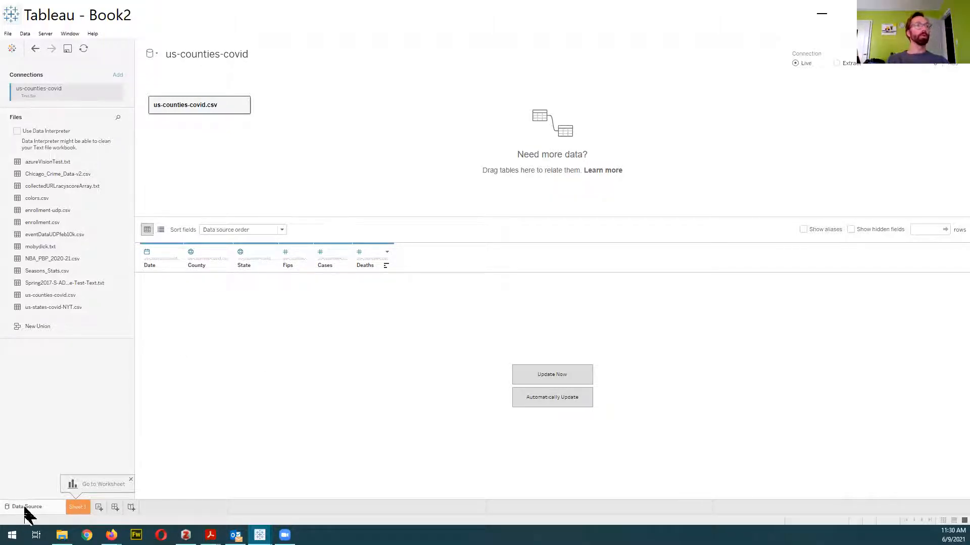
Open Sheet 1 and set the default number format of Latitude (generated) to Number (Custom), adjusting its decimal places.
left_click(77, 507)
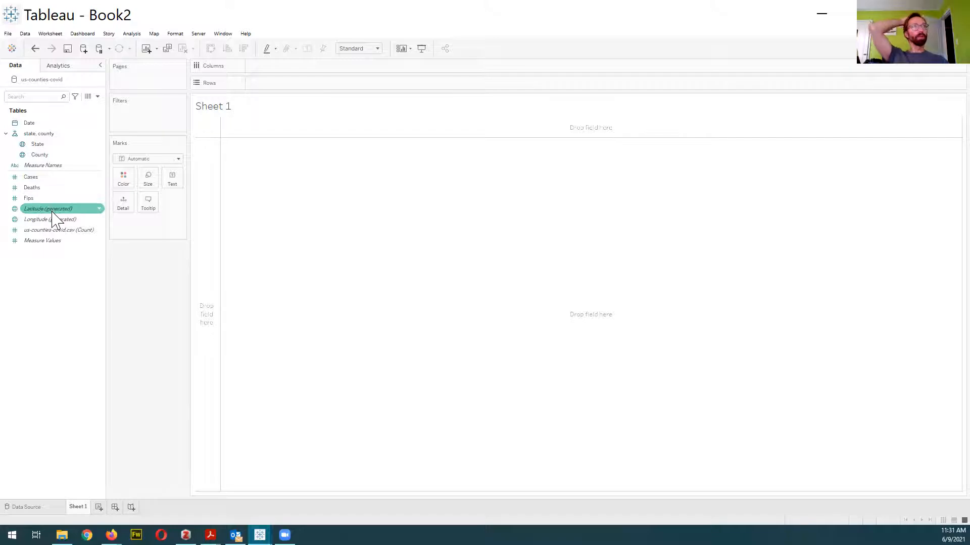
right_click(100, 212)
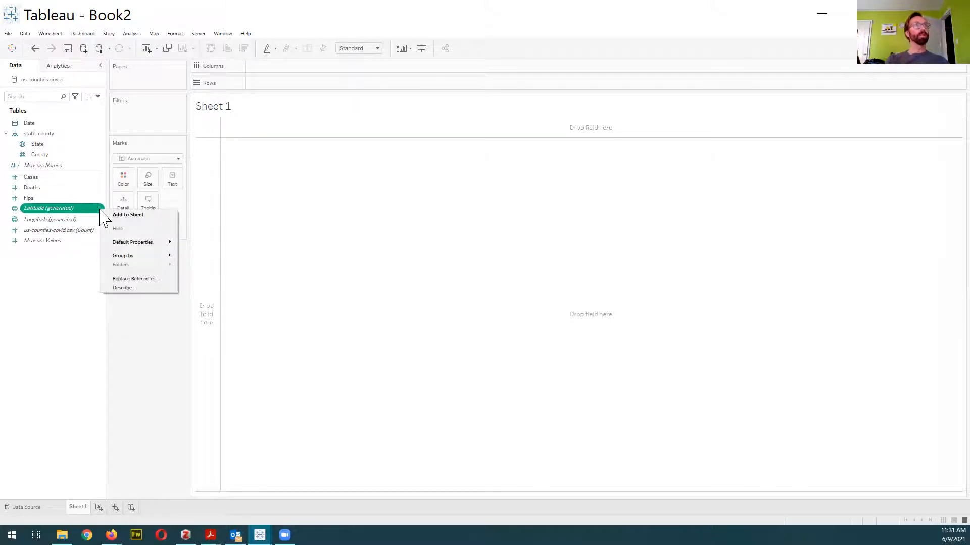
mouse_move(129, 245)
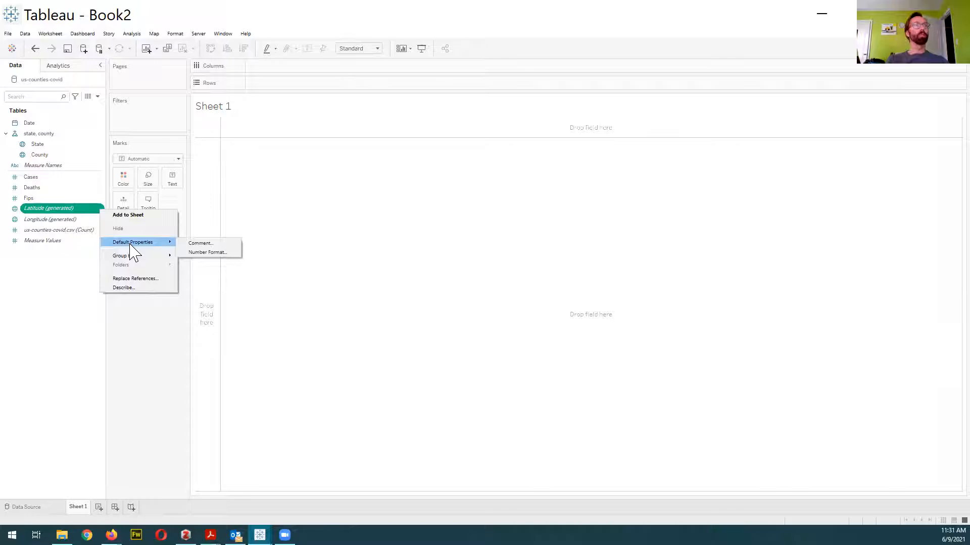
left_click(200, 253)
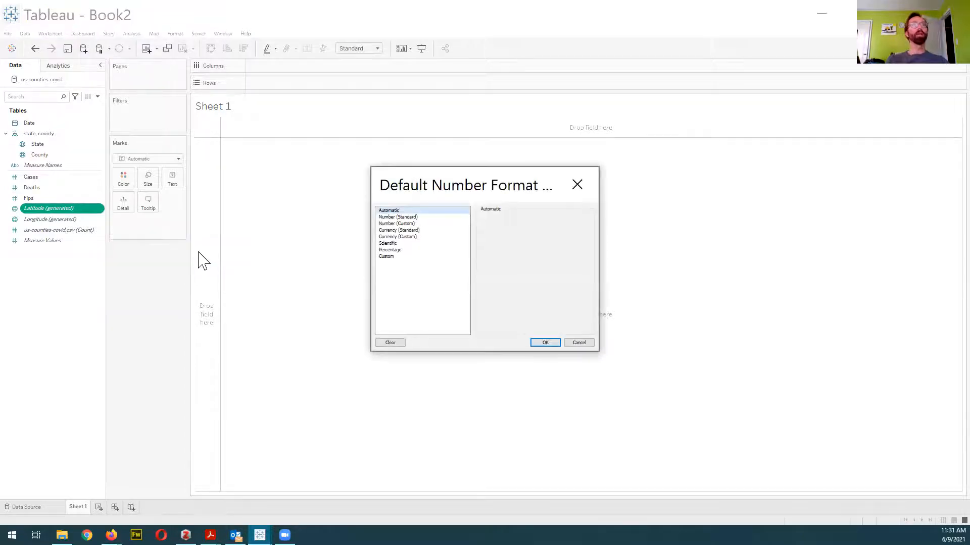
left_click(398, 223)
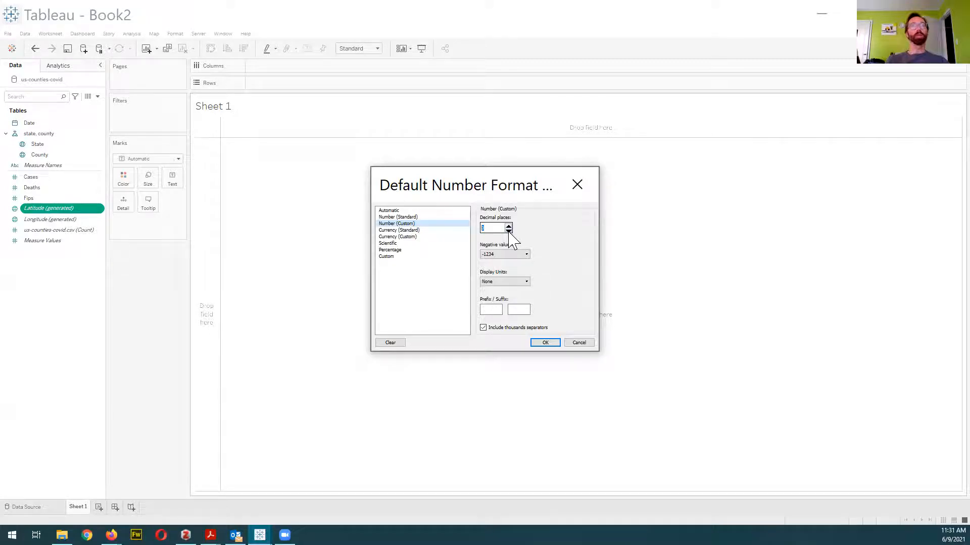
left_click(509, 226)
left_click(540, 343)
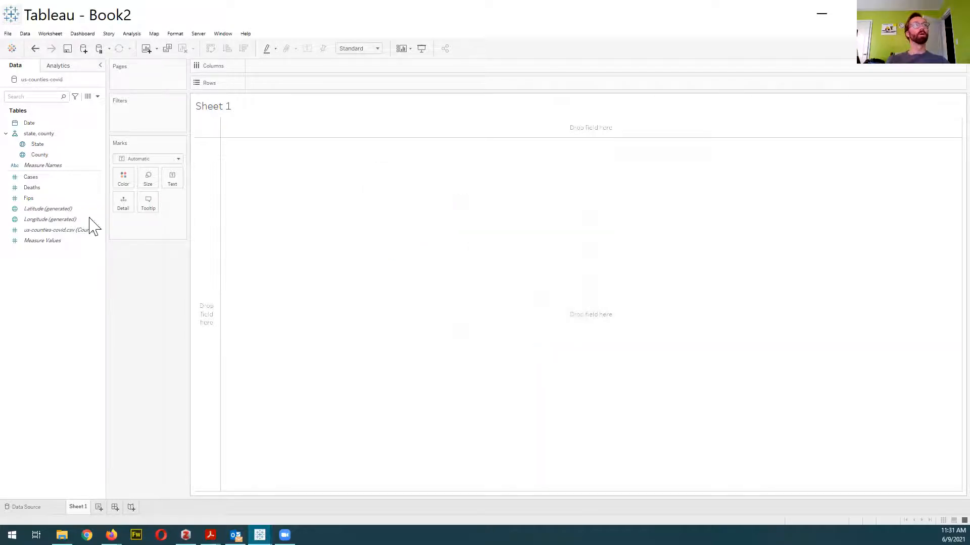
Set the default number format of Longitude (generated) to Number (Custom), adjusting the decimal places and excluding thousands separators.
left_click(90, 222)
right_click(100, 222)
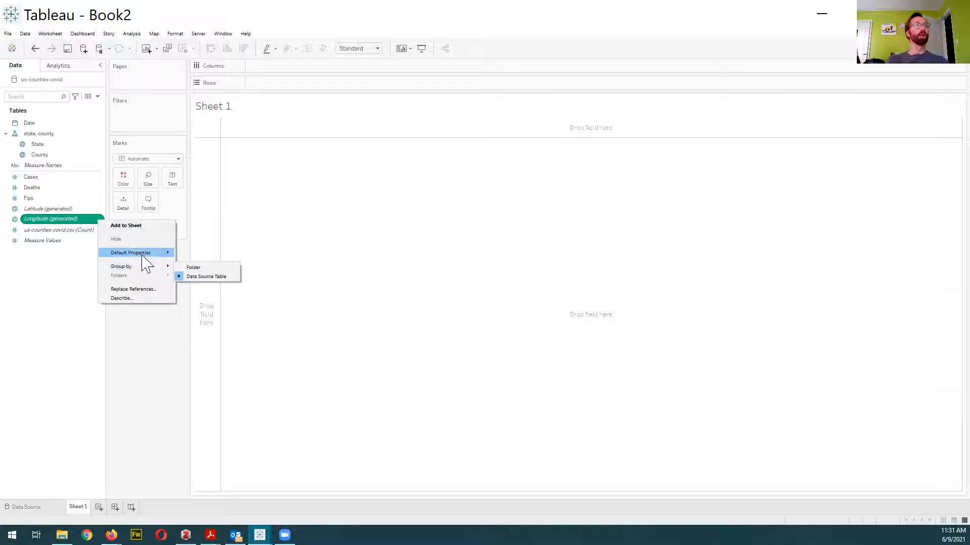
mouse_move(147, 255)
left_click(195, 264)
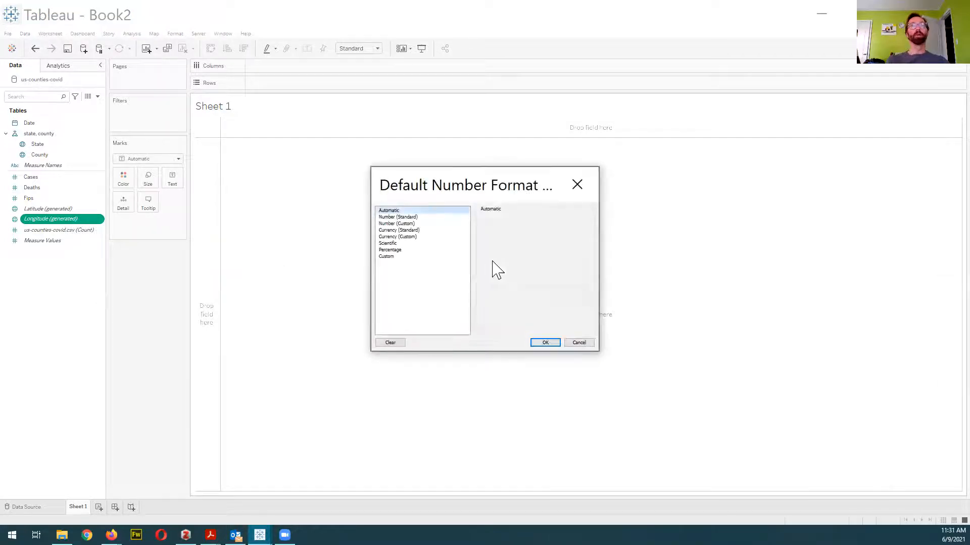
left_click(409, 224)
left_click(509, 226)
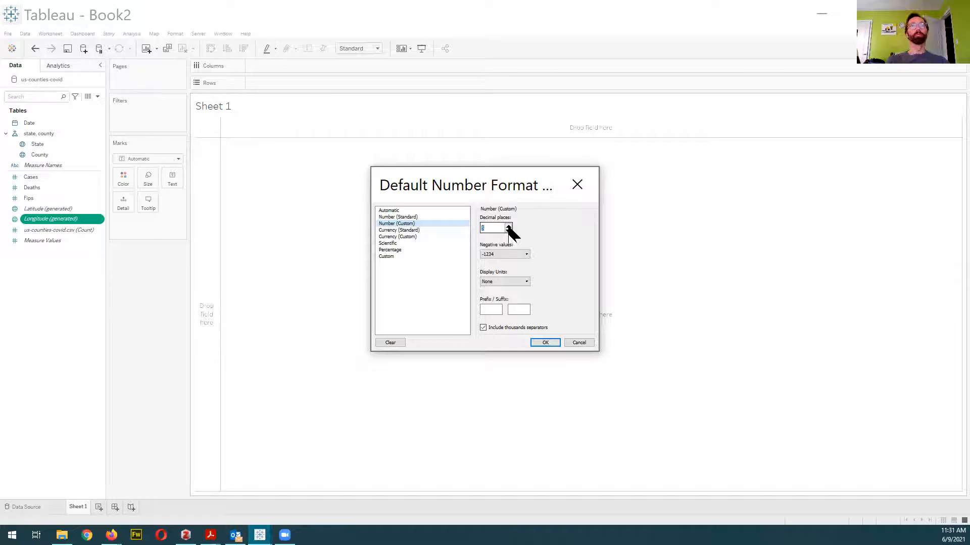
left_click(484, 328)
left_click(546, 343)
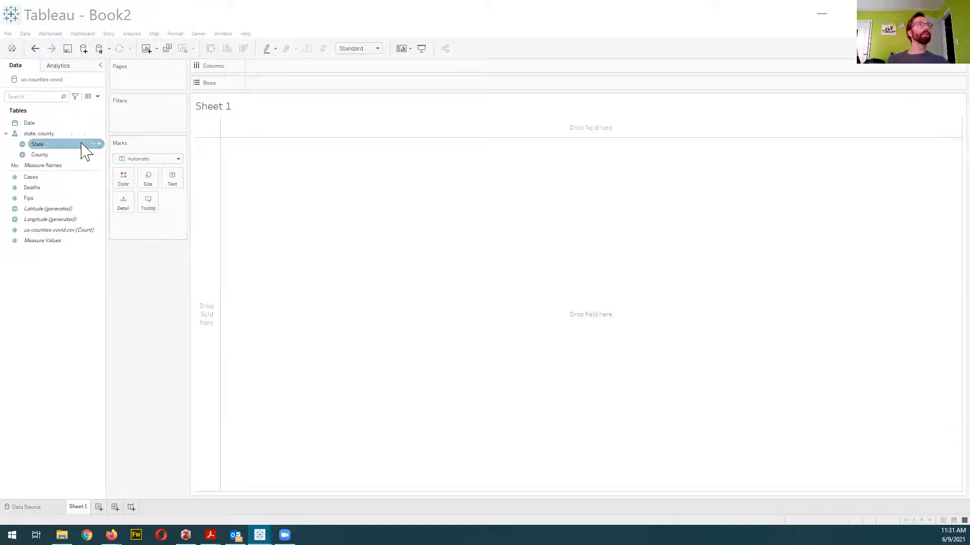
Check that State has the State/Province geographic role and assign the County geographic role to the County field.
left_click(100, 146)
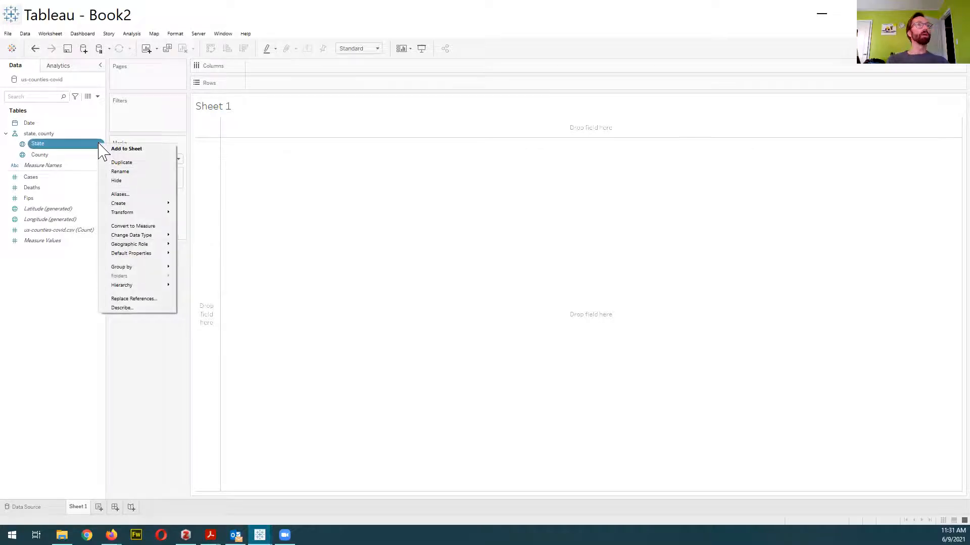
mouse_move(139, 245)
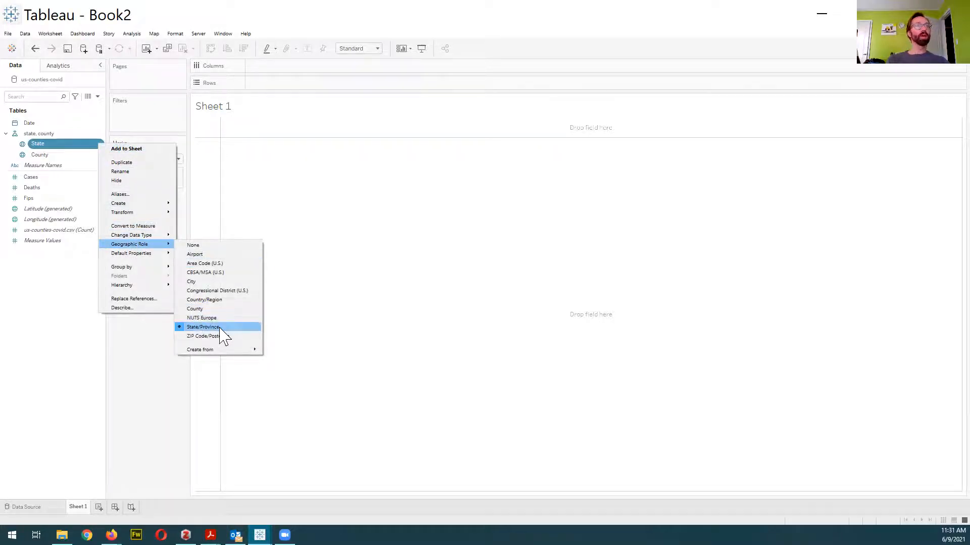
left_click(53, 157)
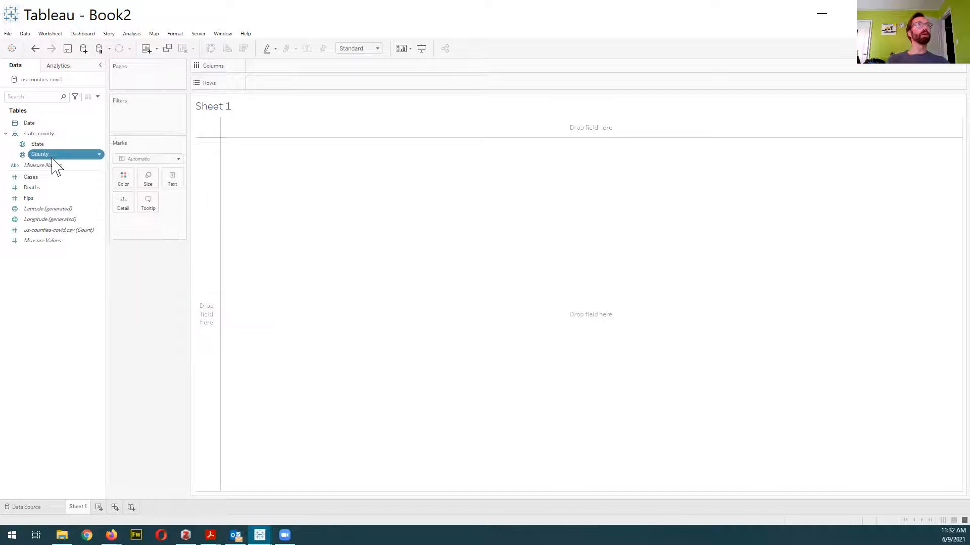
right_click(101, 156)
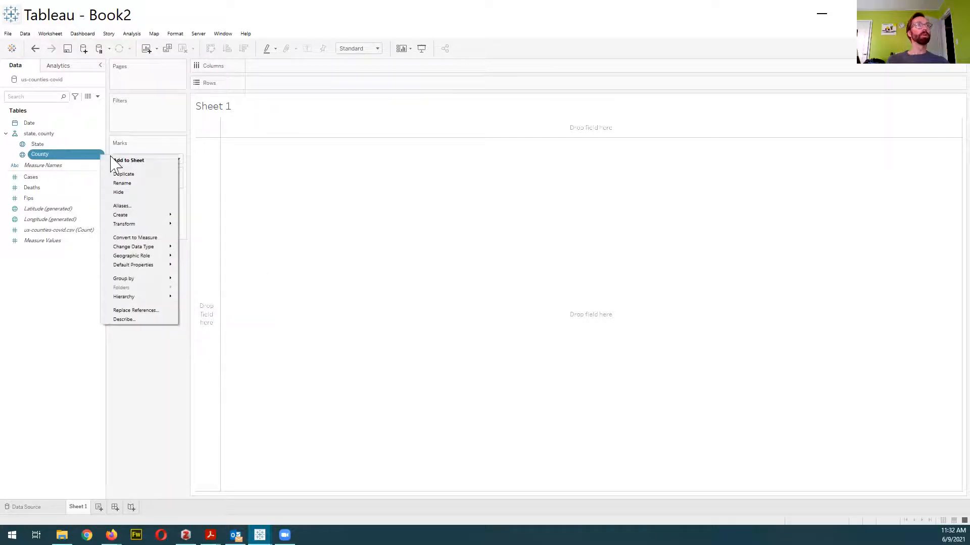
mouse_move(155, 257)
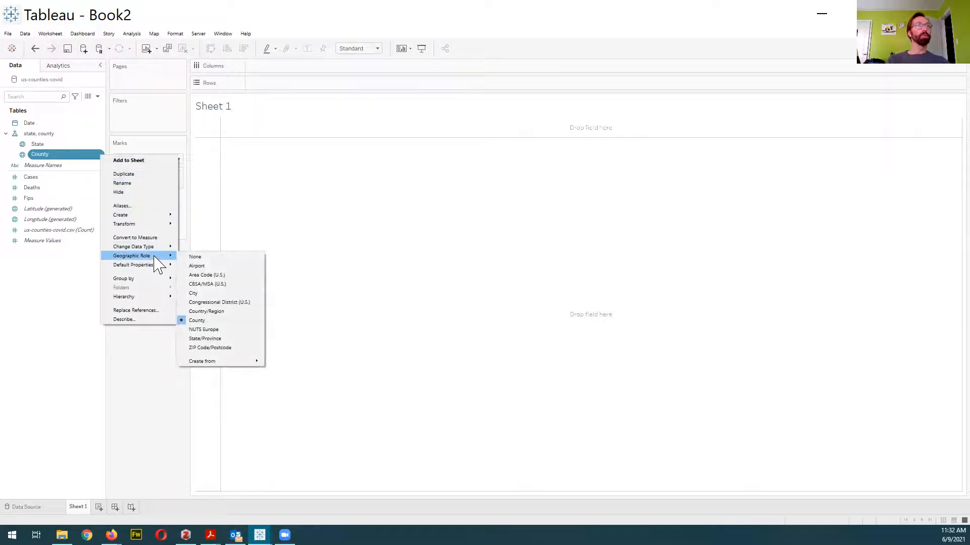
left_click(197, 322)
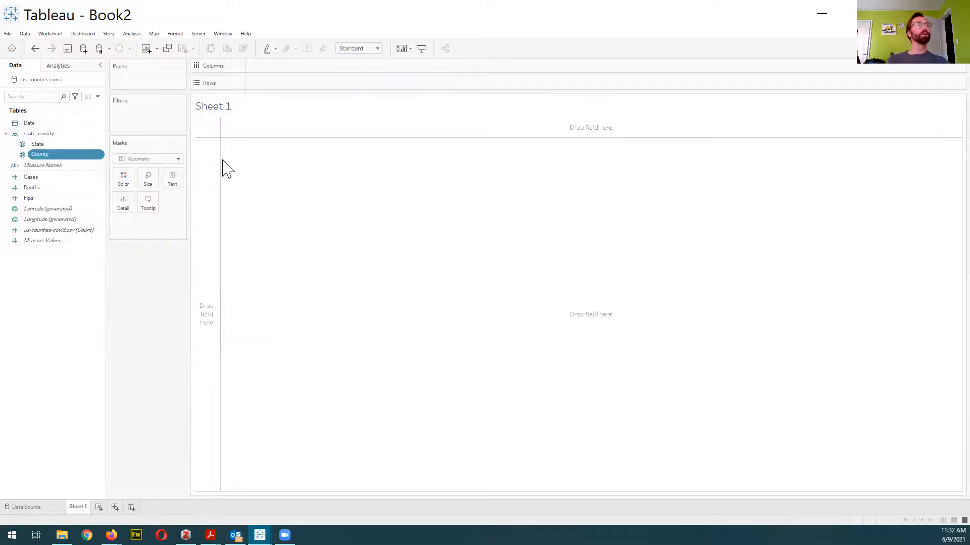
left_click(36, 145)
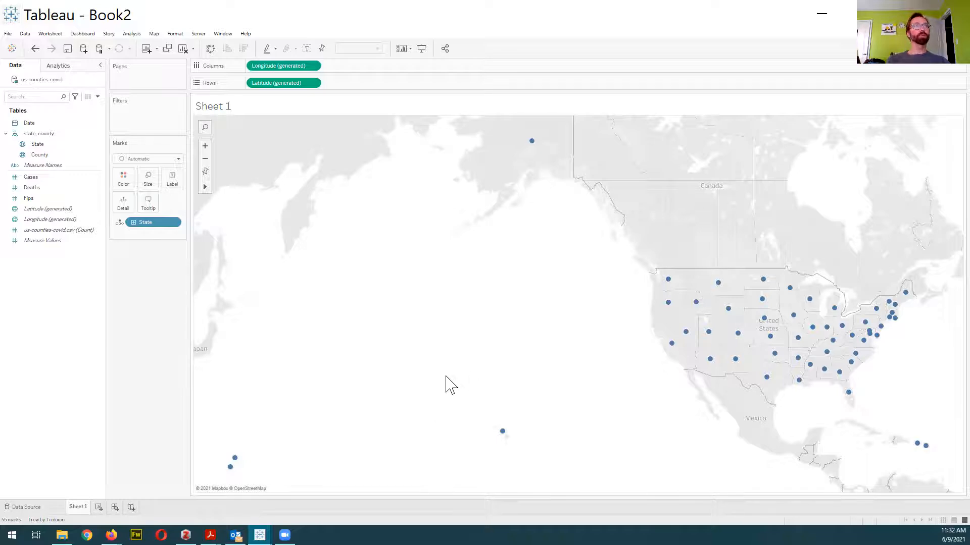
key("alt+shift+BackSpace")
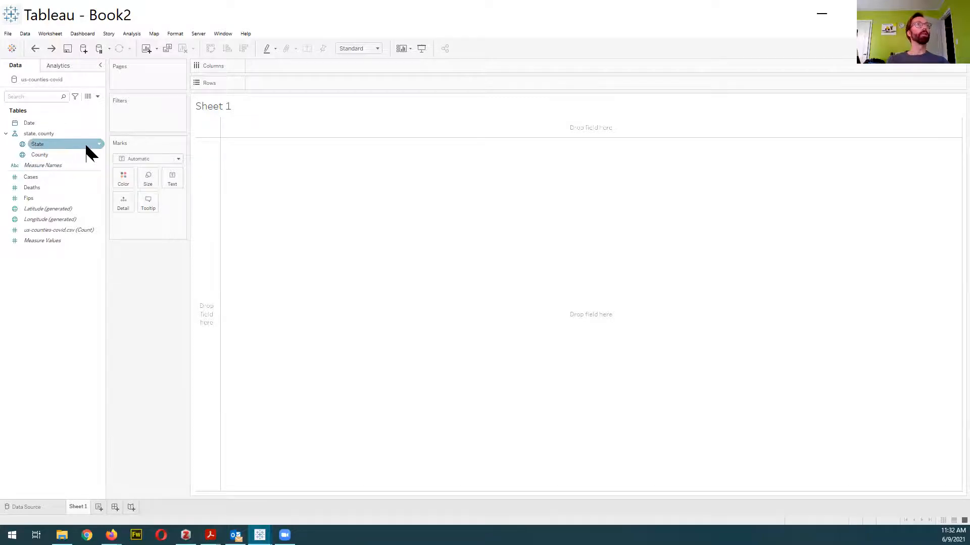
left_click(99, 145)
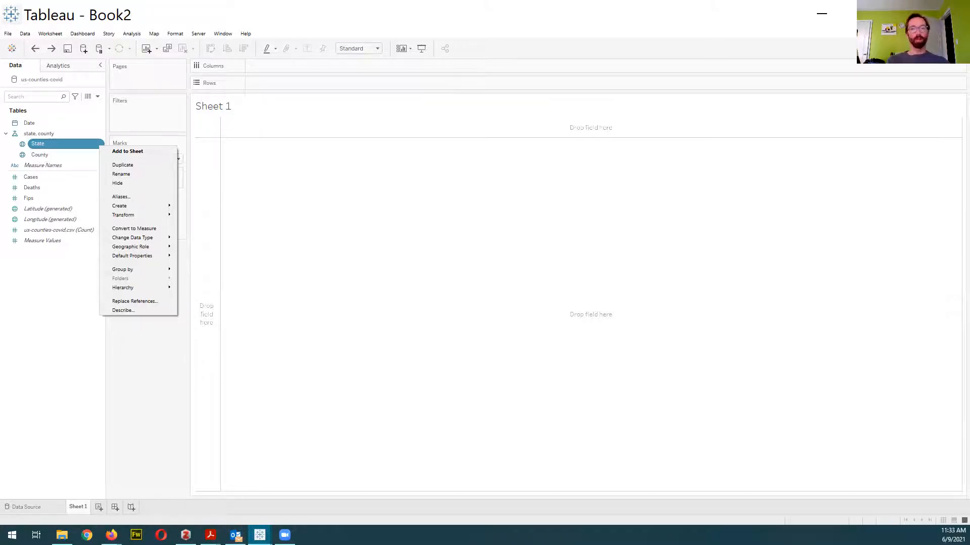
key("alt+Tab")
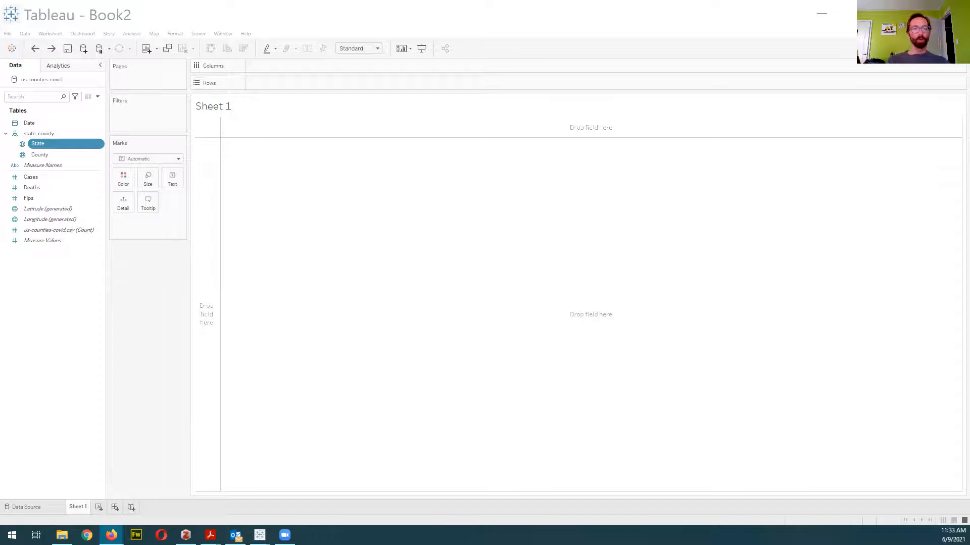
Plot the State field on Sheet 1 as a geographic view and set the mark type to Map.
double_click(39, 145)
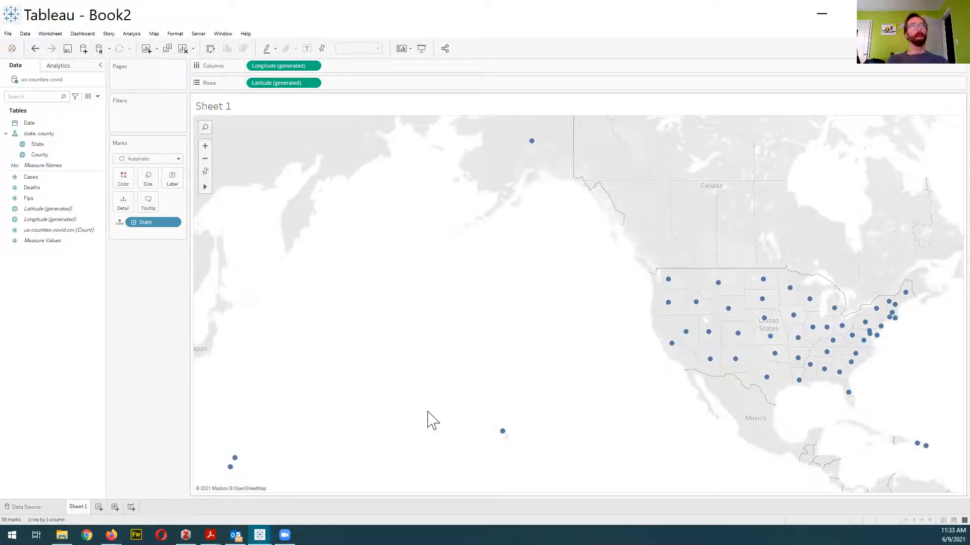
mouse_move(672, 279)
left_click(171, 182)
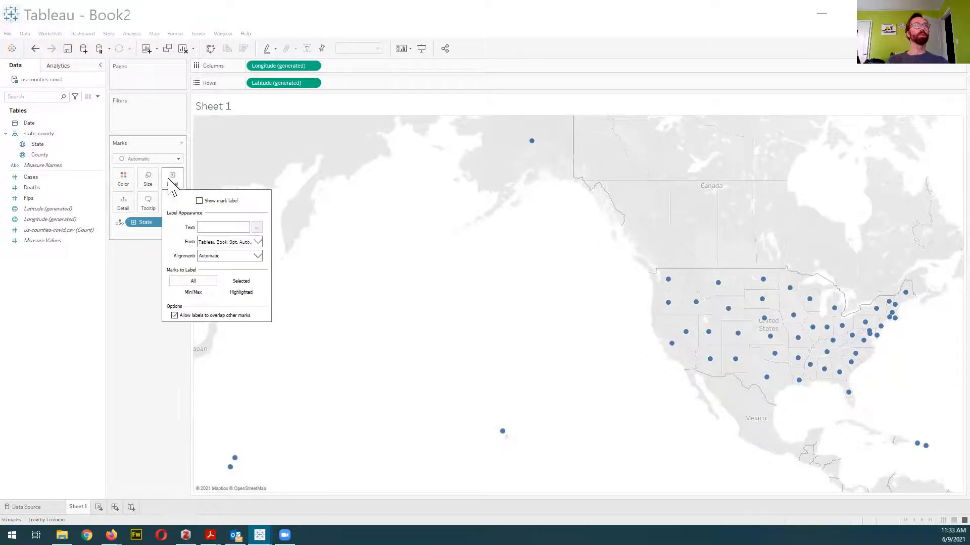
left_click(179, 160)
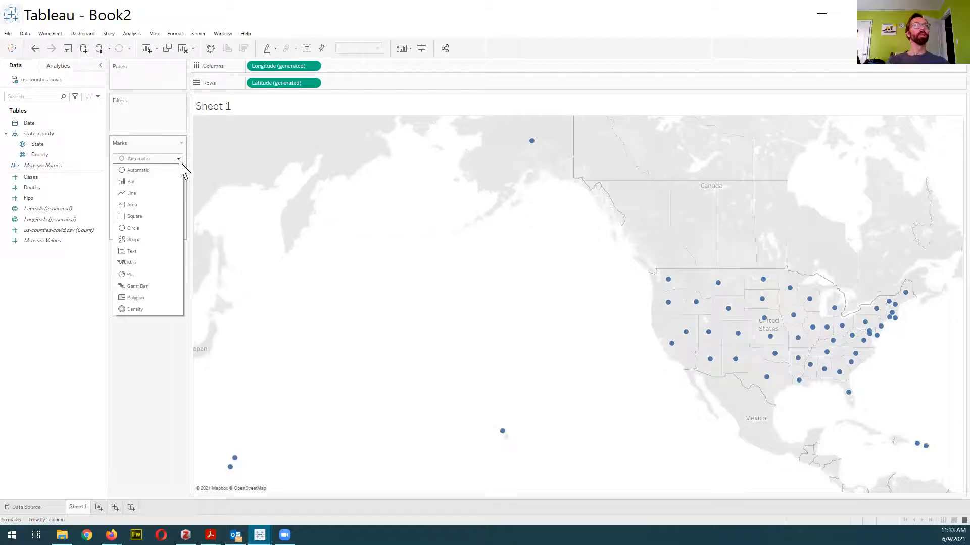
left_click(161, 216)
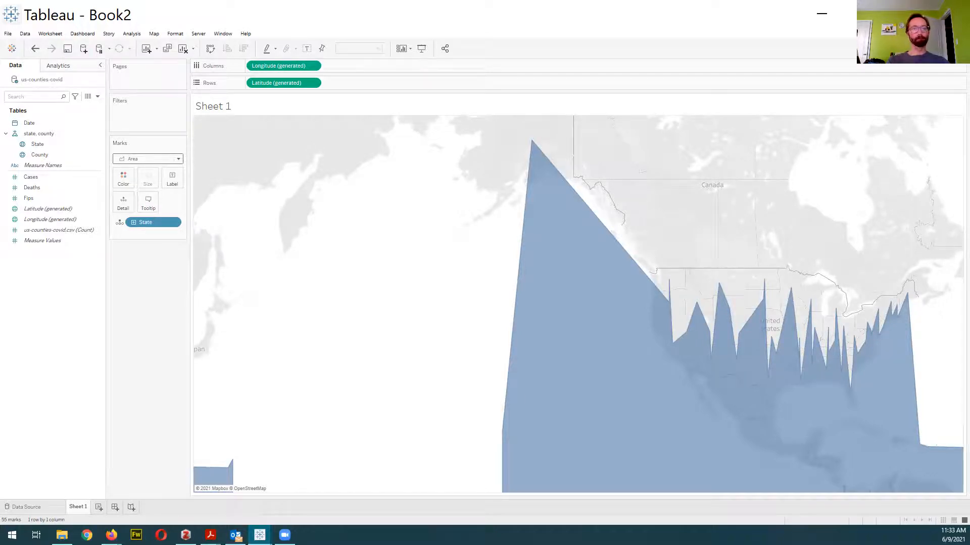
left_click(177, 160)
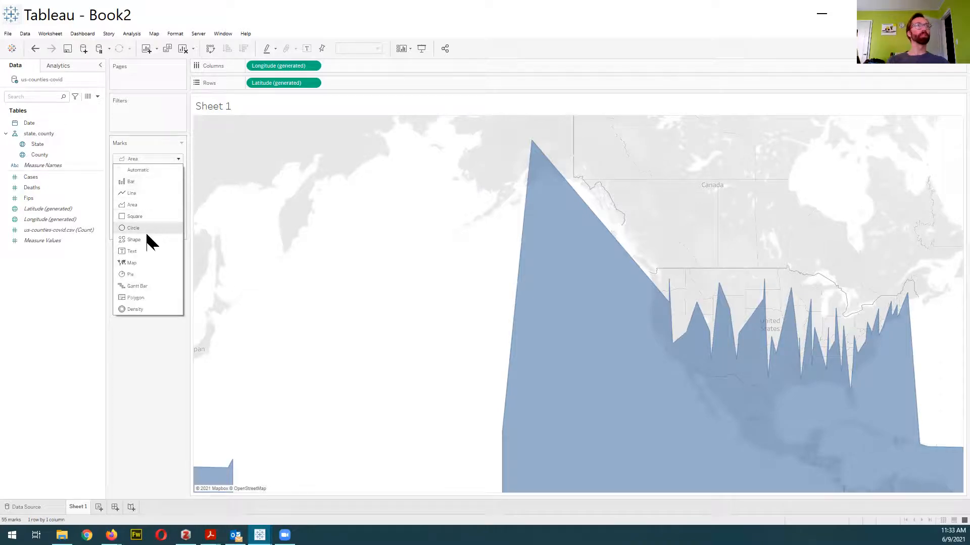
left_click(143, 264)
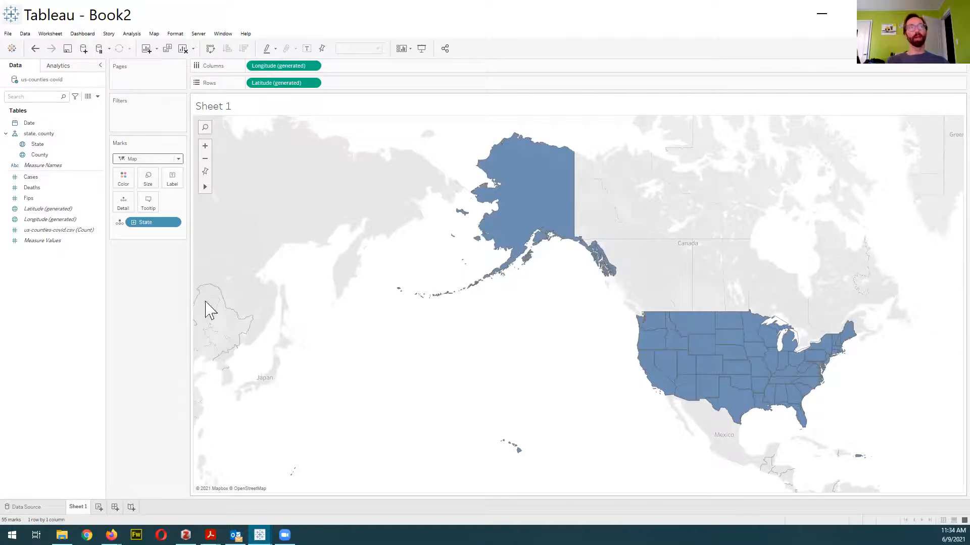
Drill the State hierarchy on the map down to the County level.
left_click(135, 223)
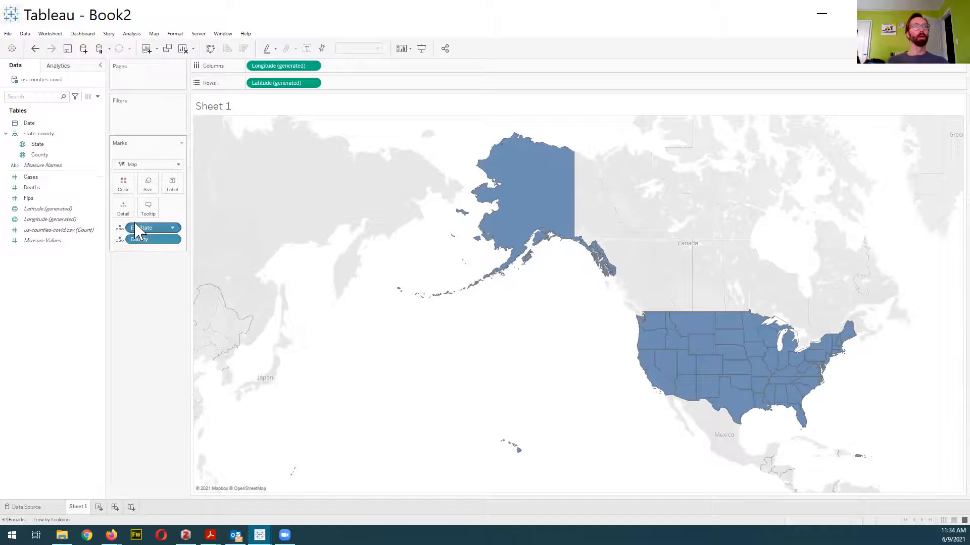
left_click(134, 228)
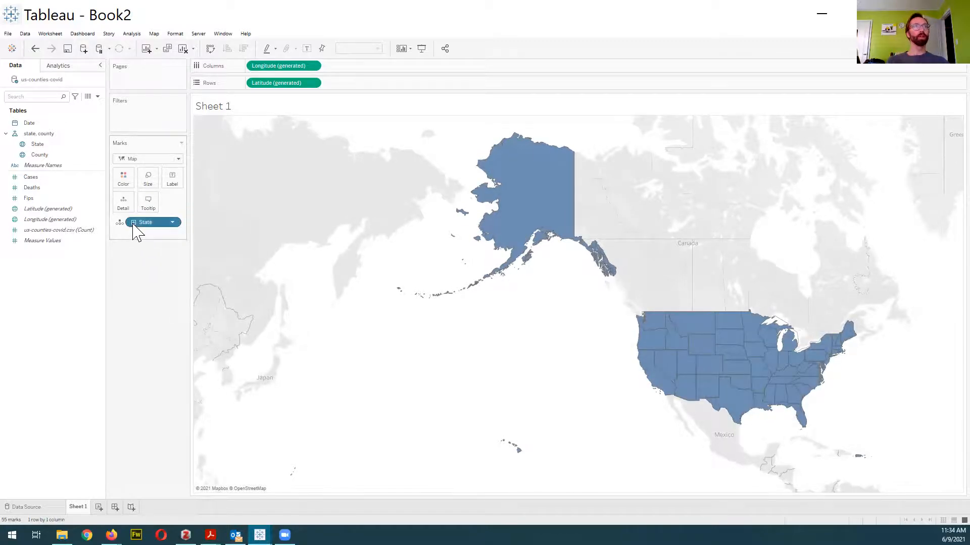
left_click(134, 223)
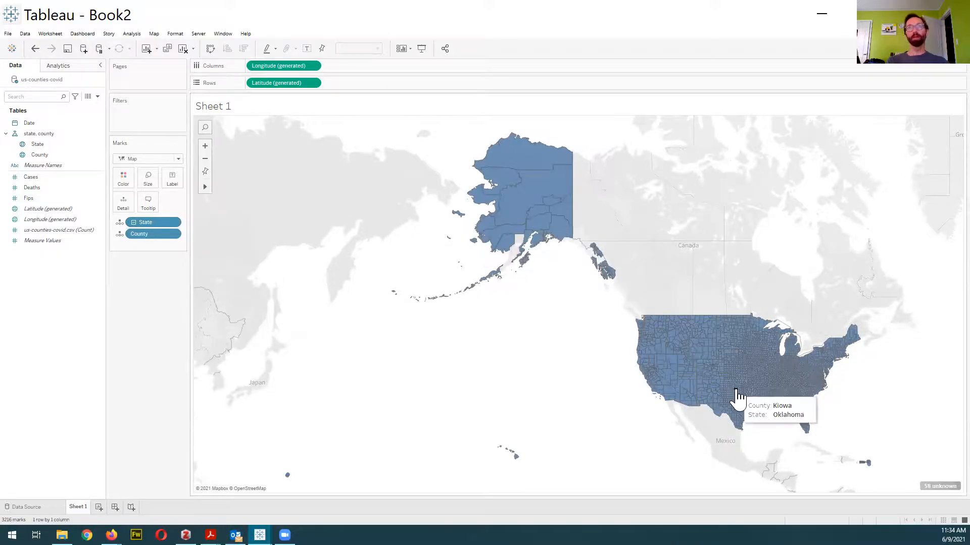
Examine the county boundaries in California and across the whole map, and select a band of counties in the southern United States.
scroll(537, 365, "up", 2)
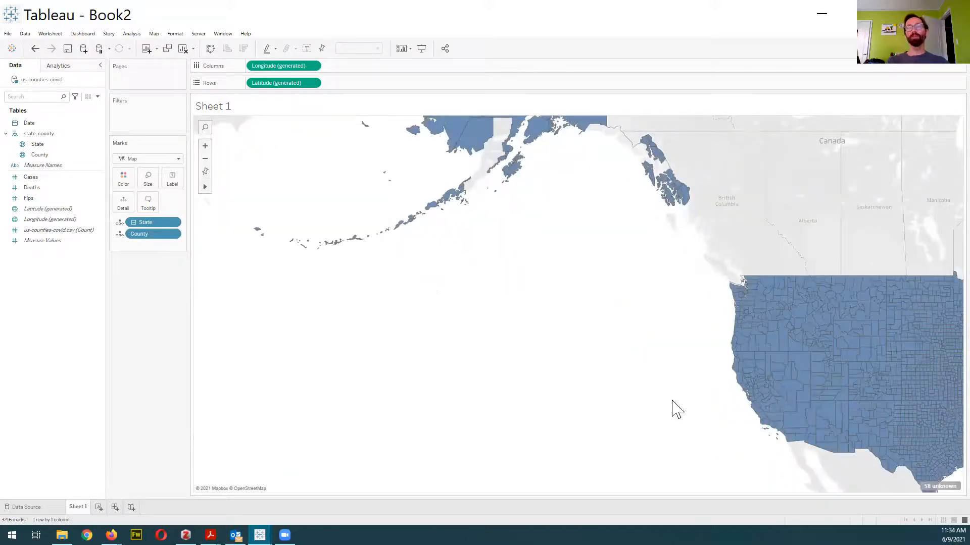
scroll(678, 409, "up", 2)
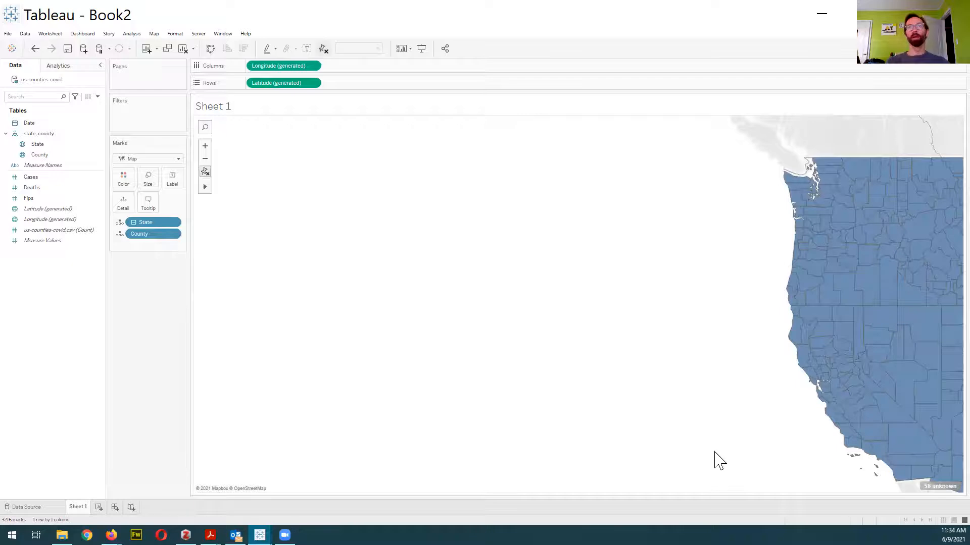
scroll(840, 338, "up", 1)
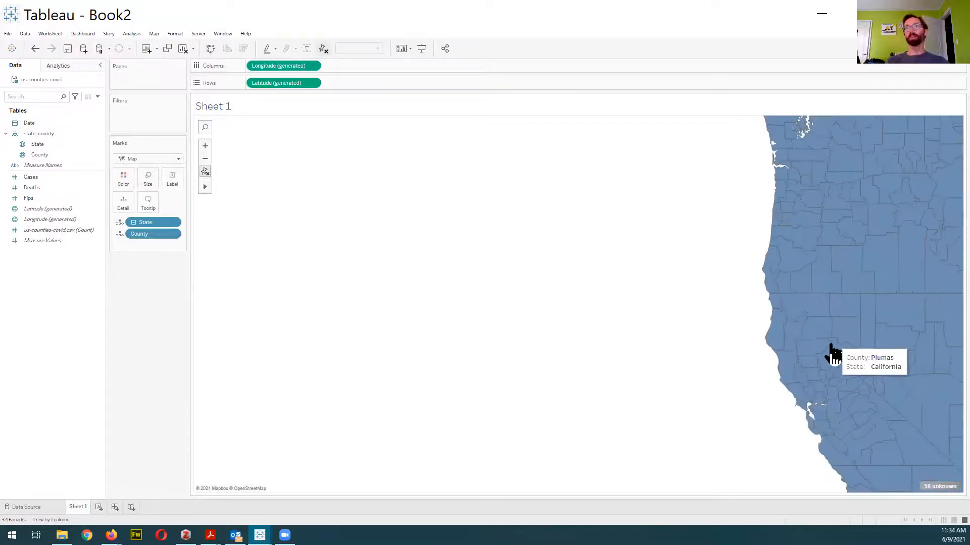
scroll(831, 345, "up", 1)
scroll(818, 364, "down", 2)
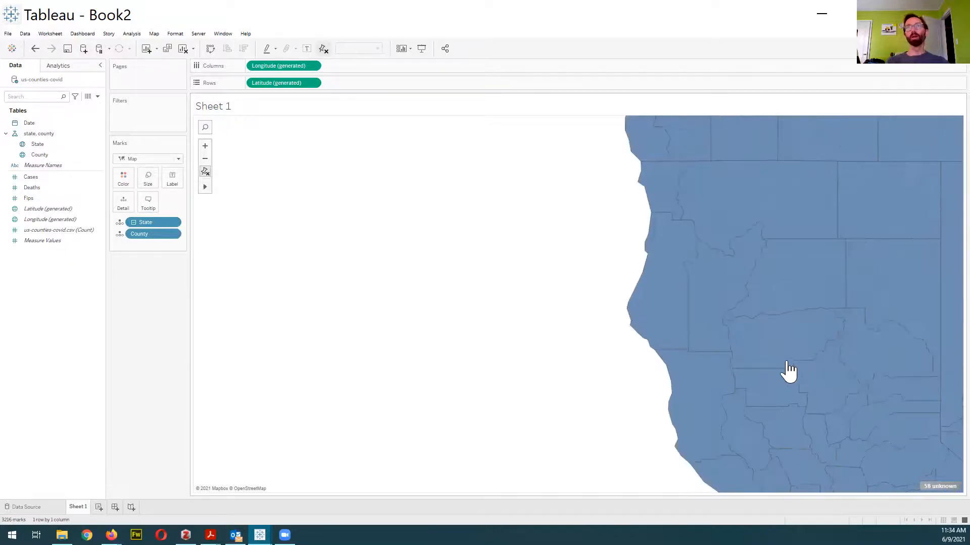
scroll(786, 366, "down", 2)
scroll(786, 371, "down", 2)
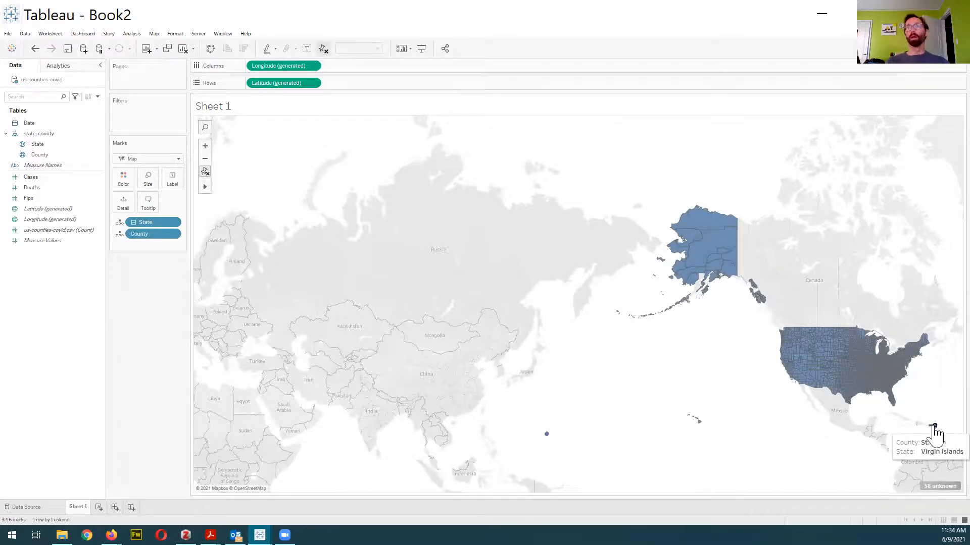
left_click_drag(853, 386, 782, 377)
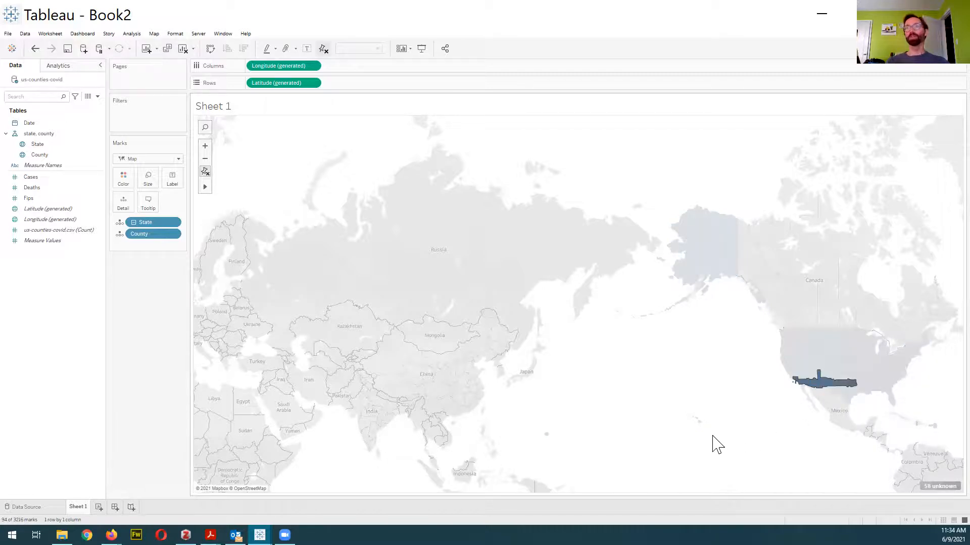
Clear the county selection, color the map by Cases, and aggregate Cases as the median.
left_click(728, 411)
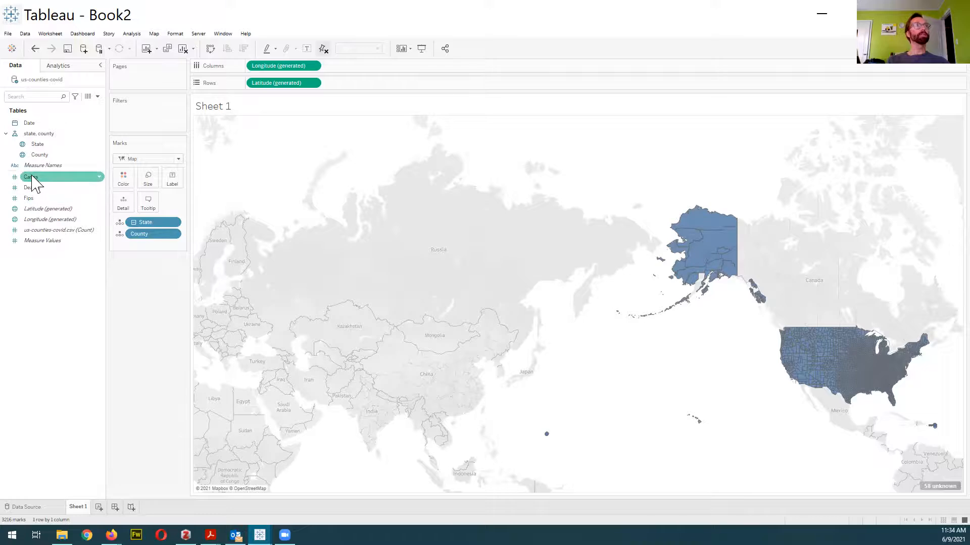
left_click_drag(34, 186, 126, 181)
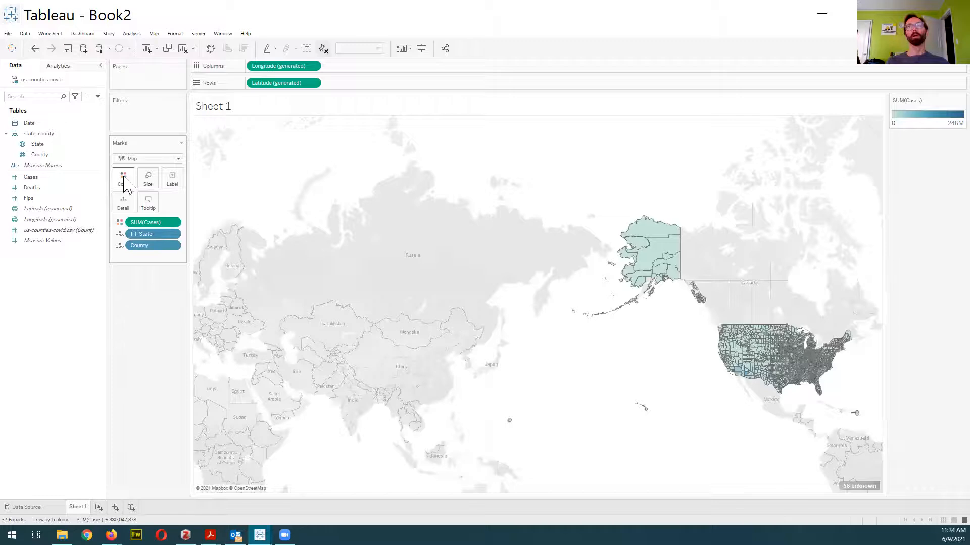
left_click(174, 223)
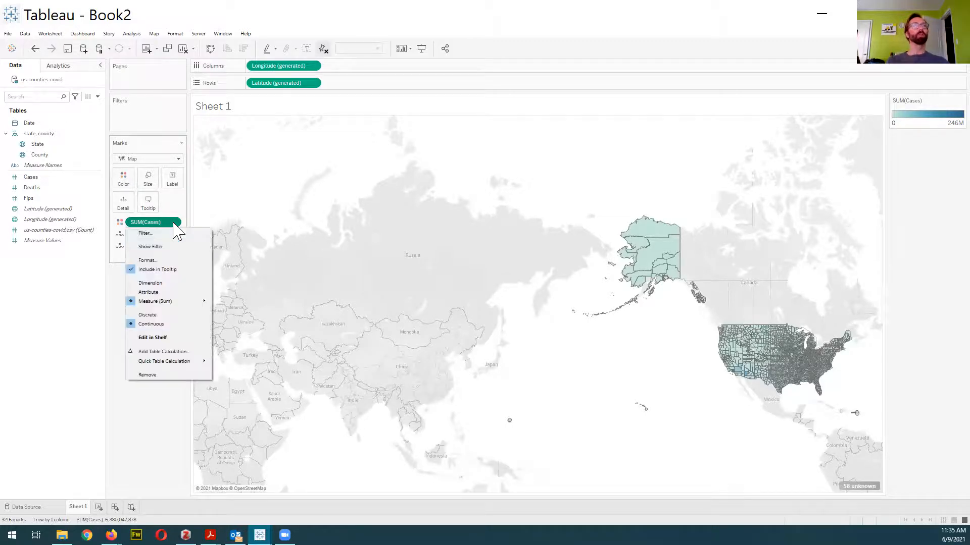
mouse_move(201, 302)
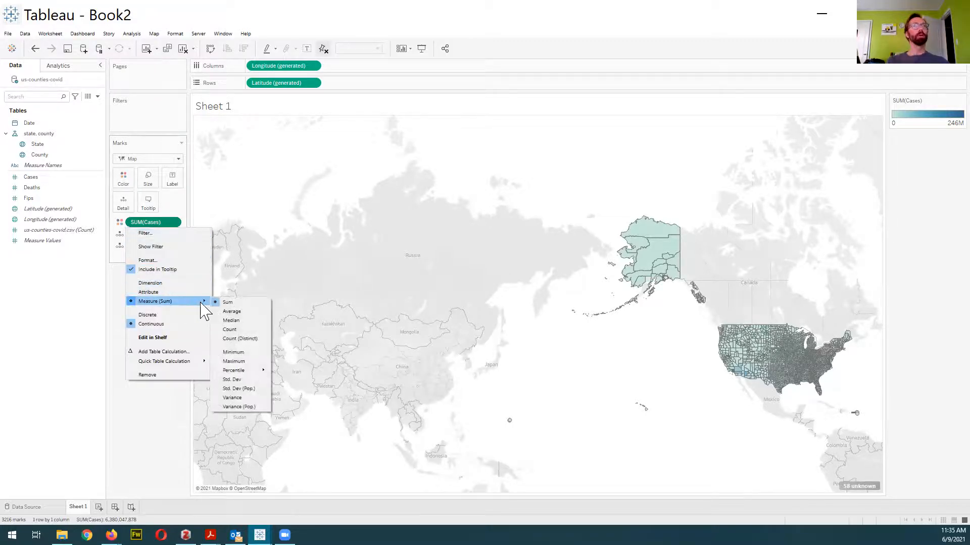
left_click(231, 321)
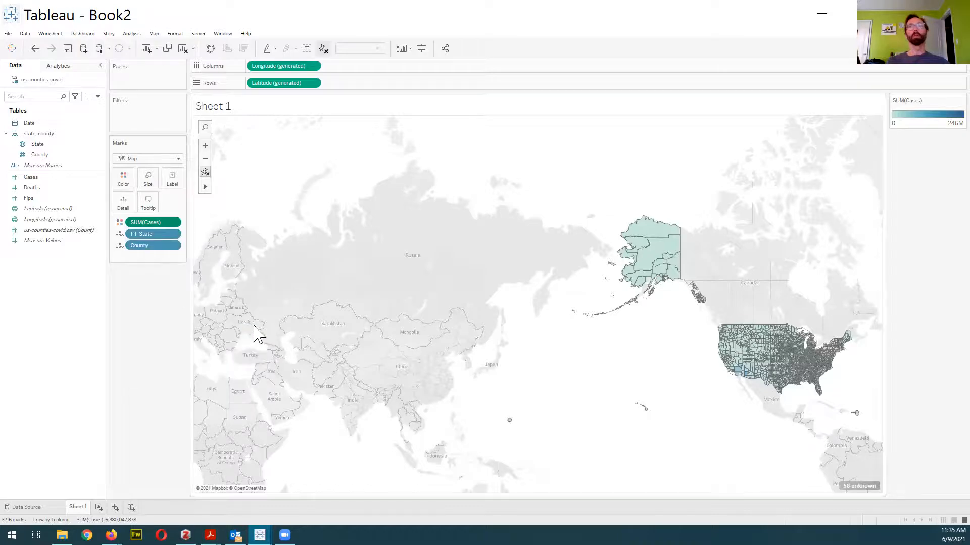
Collapse the location hierarchy to the State level, examine the state shading across the country, and select Nebraska.
left_click(134, 236)
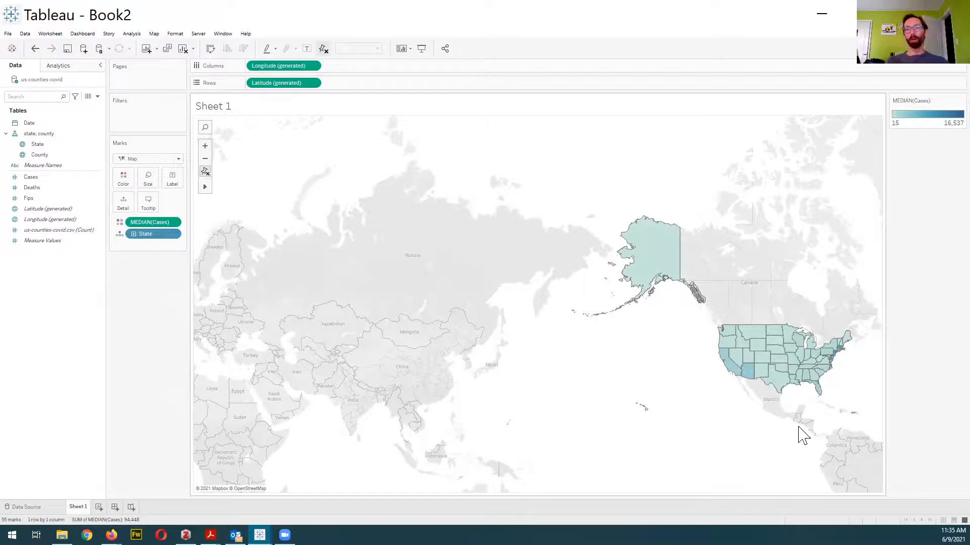
scroll(765, 411, "up", 3)
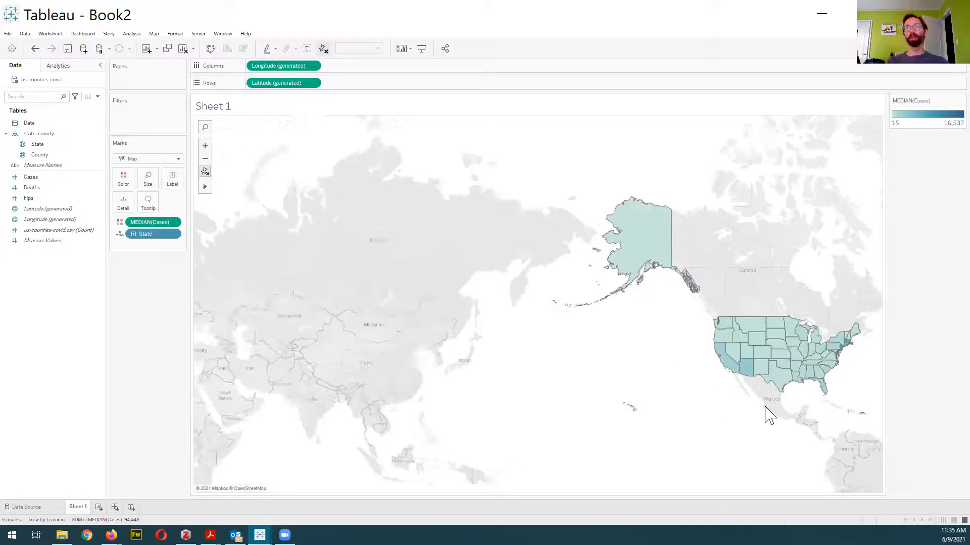
scroll(765, 411, "up", 2)
left_click_drag(795, 404, 766, 469)
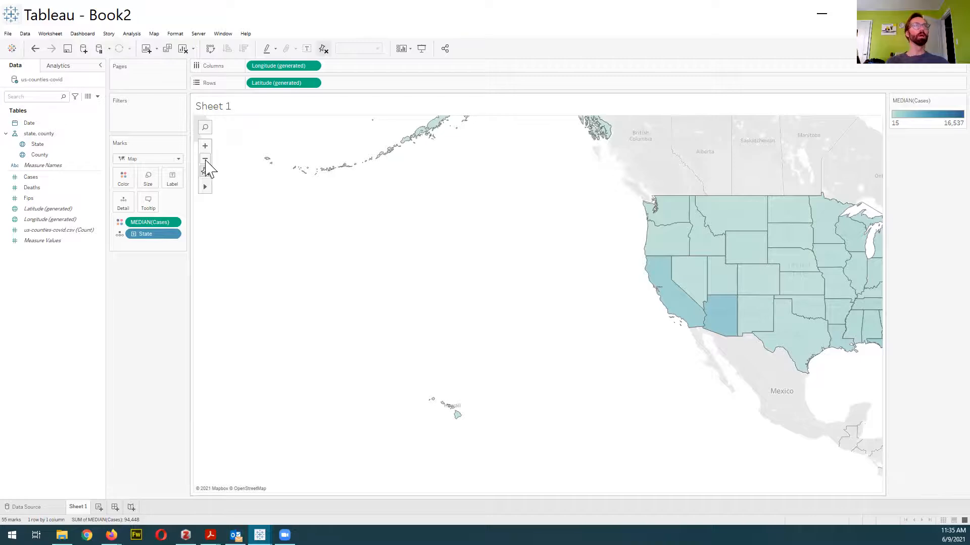
left_click(205, 173)
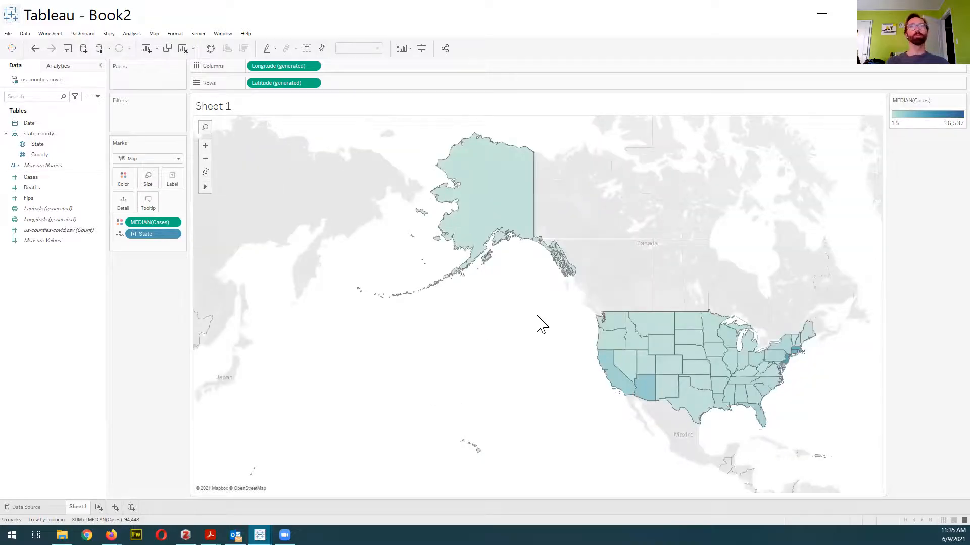
scroll(530, 340, "up", 2)
scroll(535, 349, "down", 2)
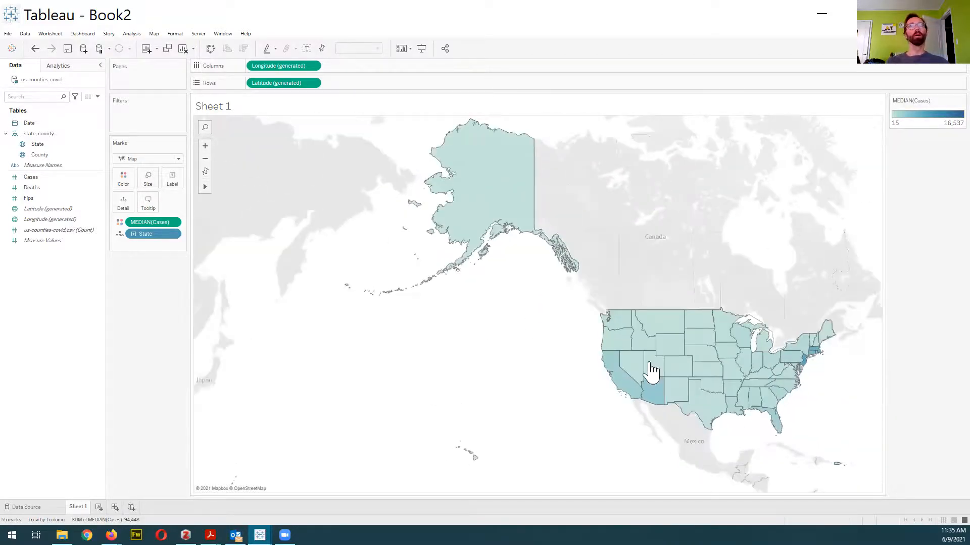
left_click(704, 359)
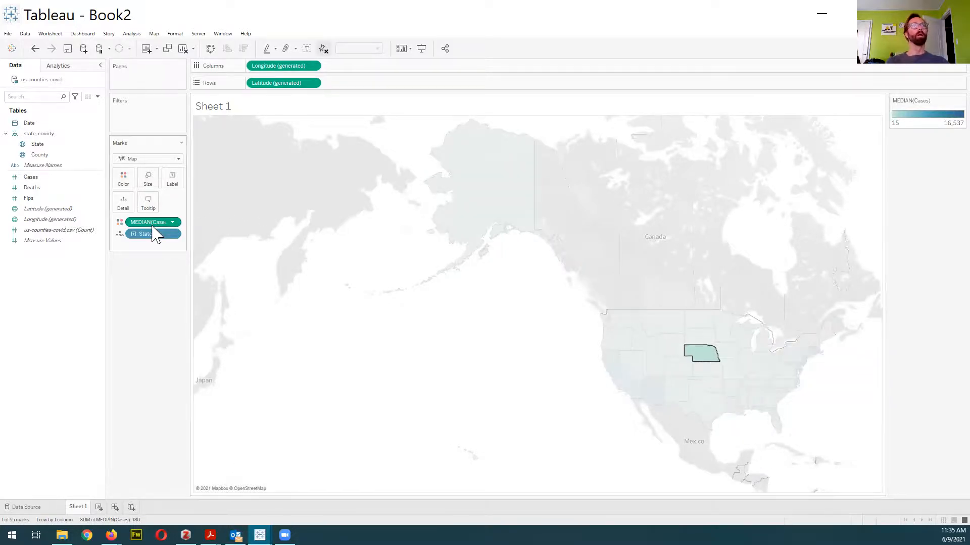
Change the aggregation of the Cases color field to Sum.
left_click(172, 224)
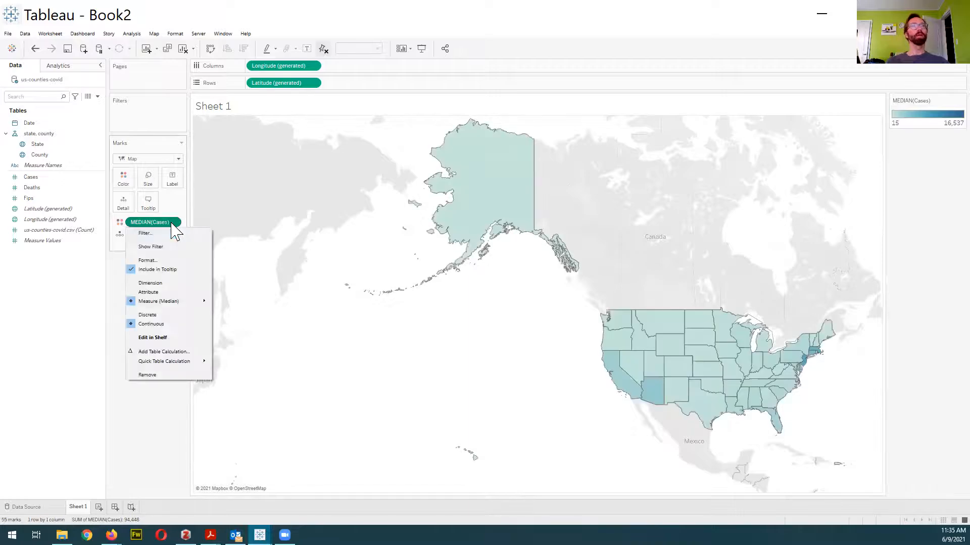
mouse_move(184, 301)
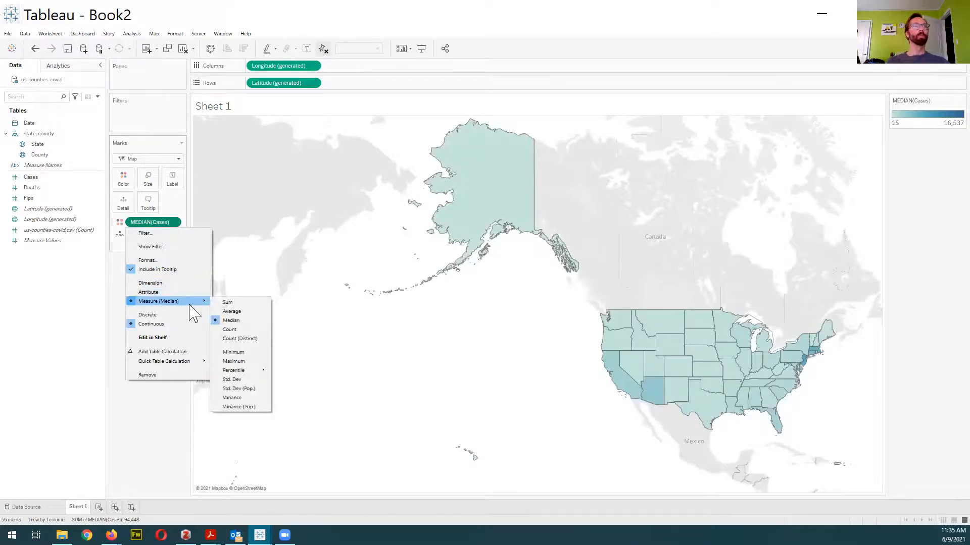
left_click(227, 303)
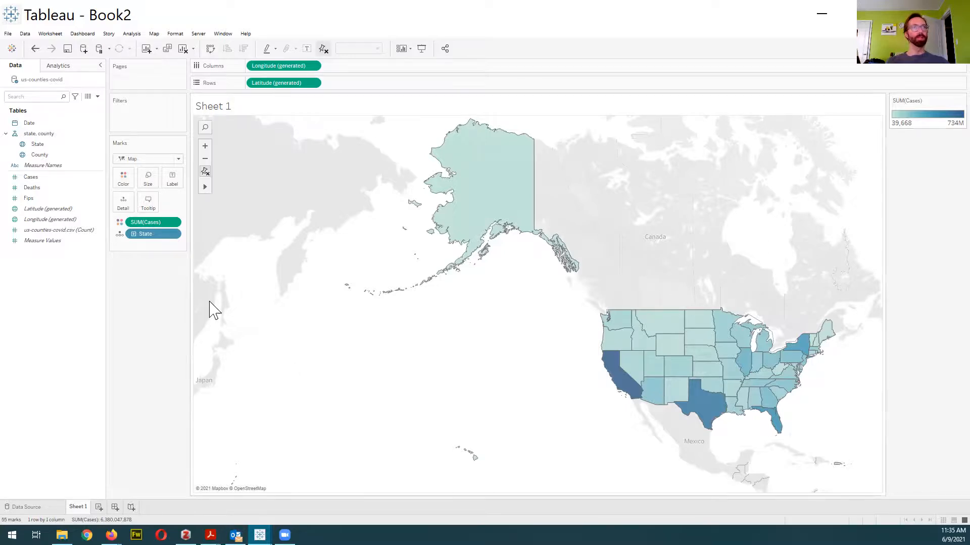
Use the Pan tool to center the map on North America and select a block of central and eastern states.
mouse_move(204, 189)
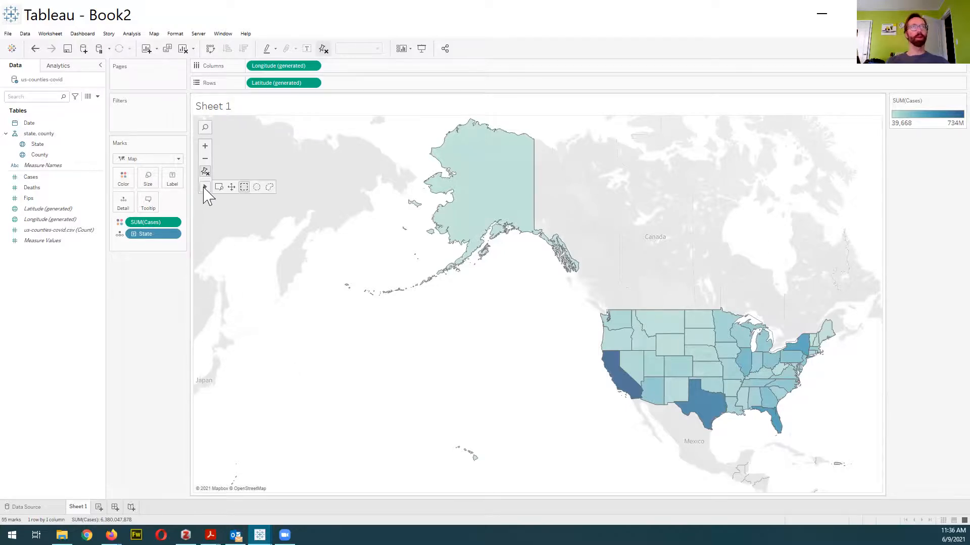
left_click(231, 195)
left_click_drag(540, 322, 483, 330)
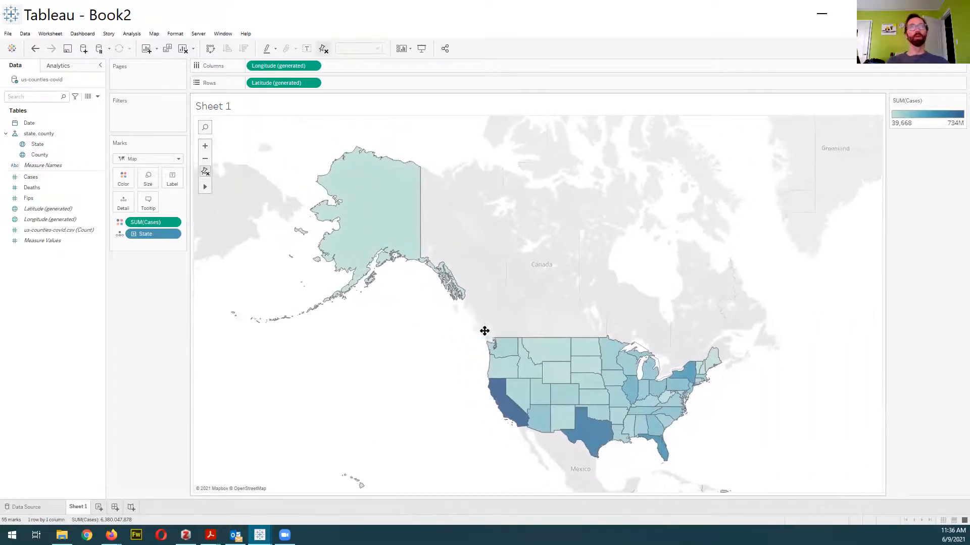
left_click(205, 172)
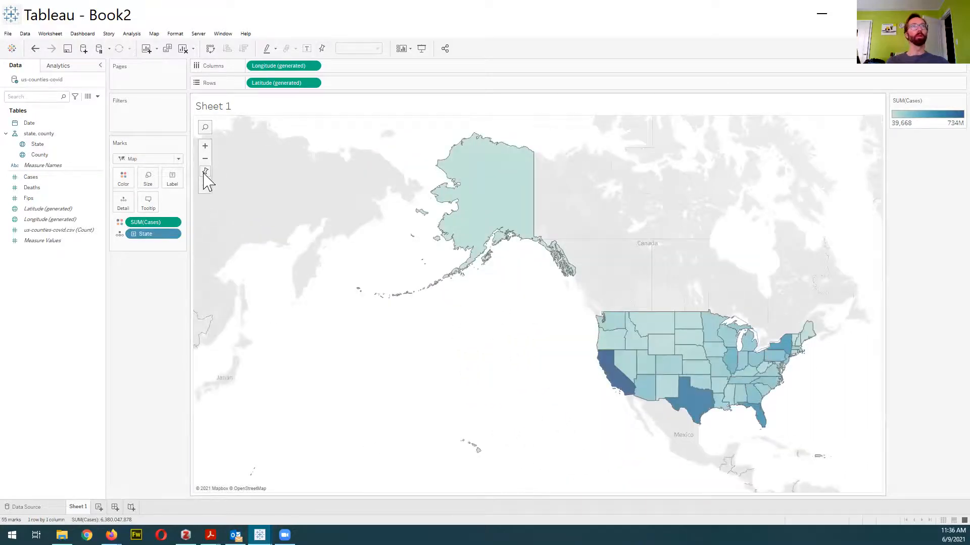
left_click(232, 186)
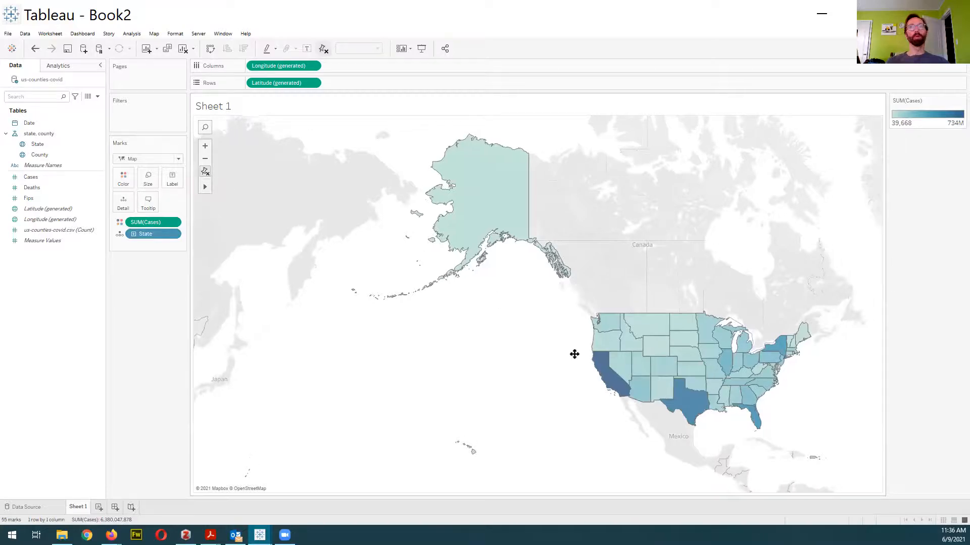
left_click_drag(623, 358, 509, 352)
mouse_move(207, 188)
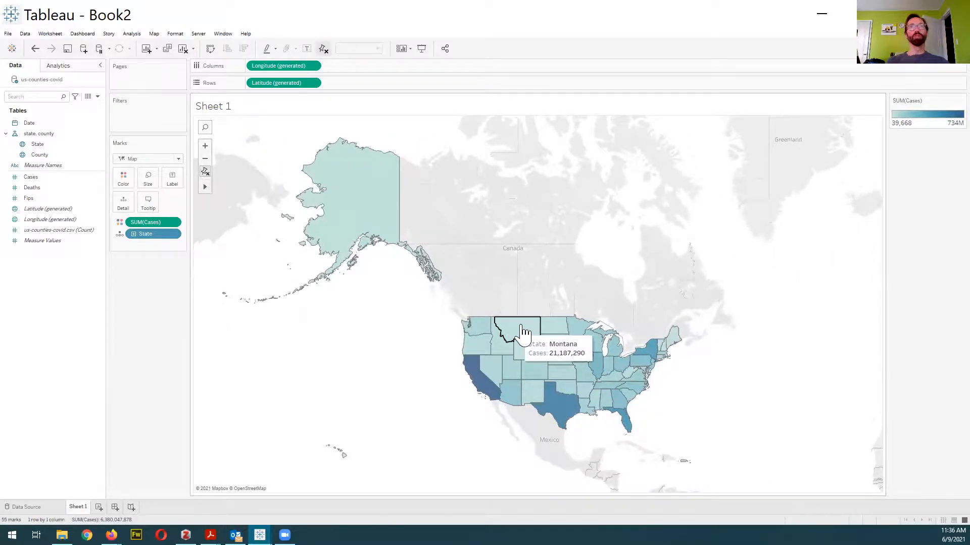
left_click_drag(542, 313, 633, 434)
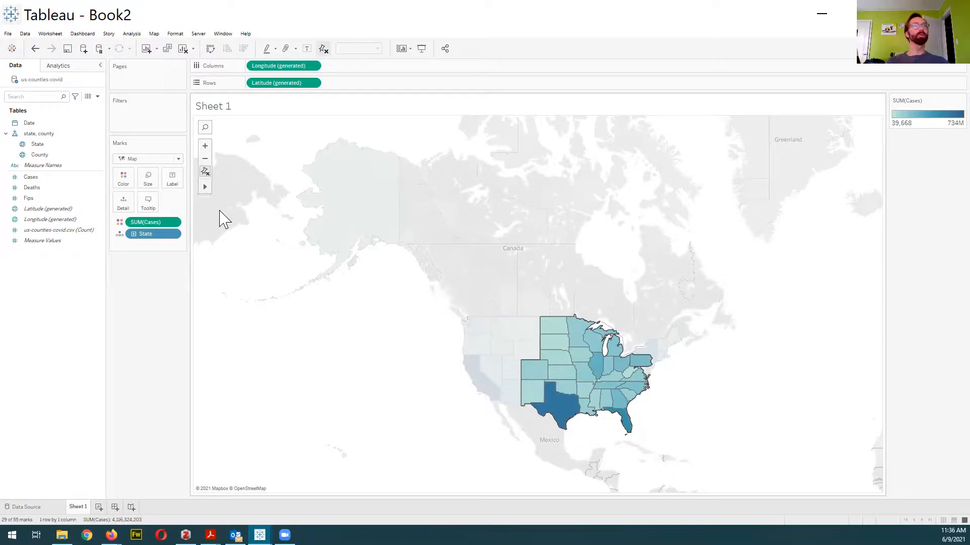
Set the aggregation of the Cases color field to Median for the state map.
left_click(176, 223)
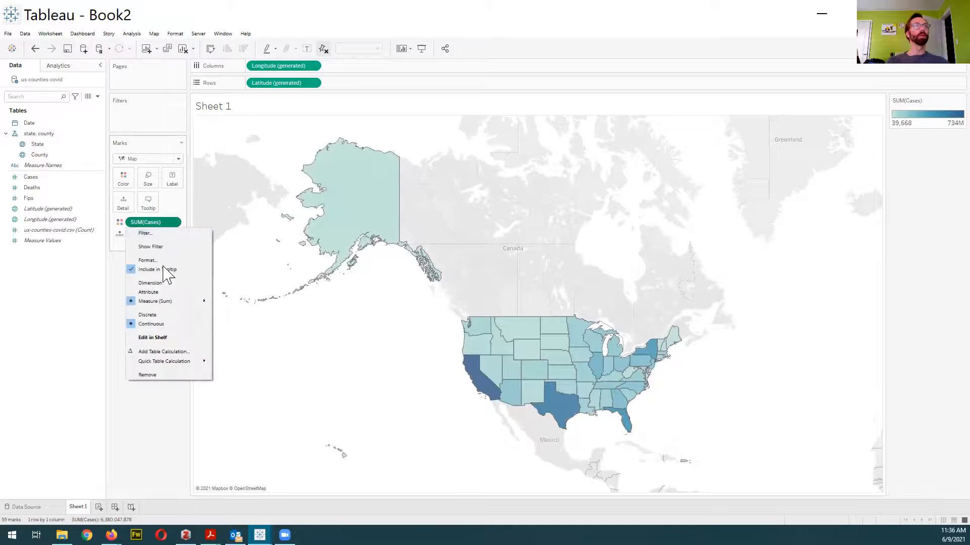
mouse_move(174, 302)
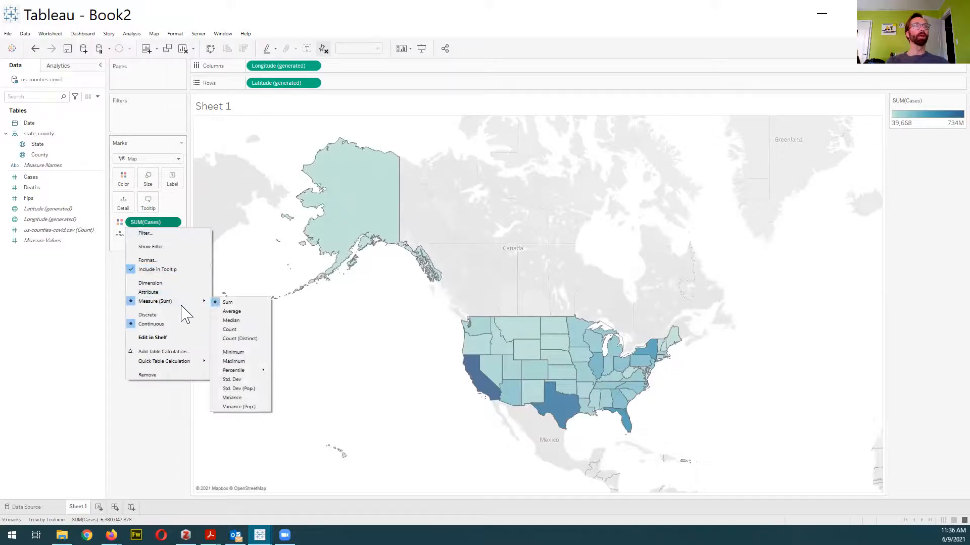
left_click(231, 321)
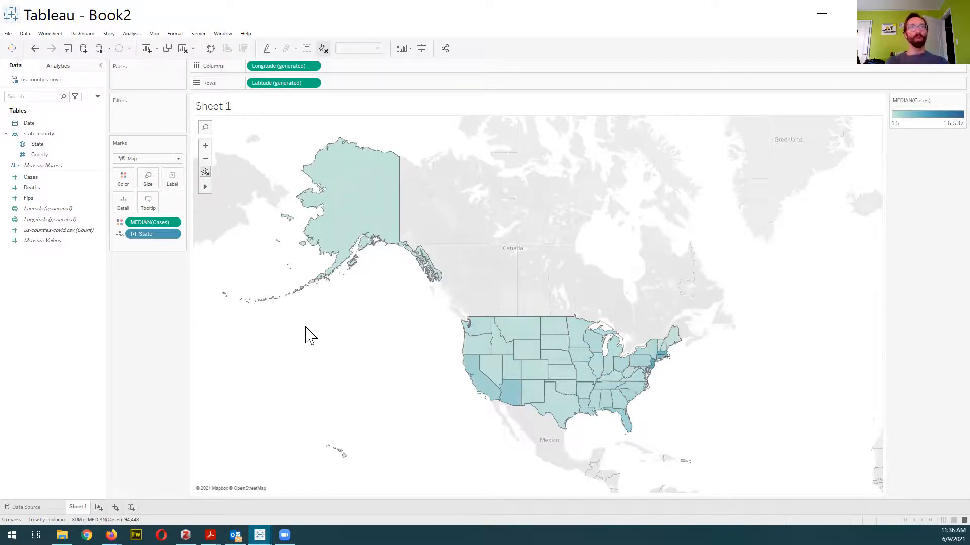
mouse_move(476, 383)
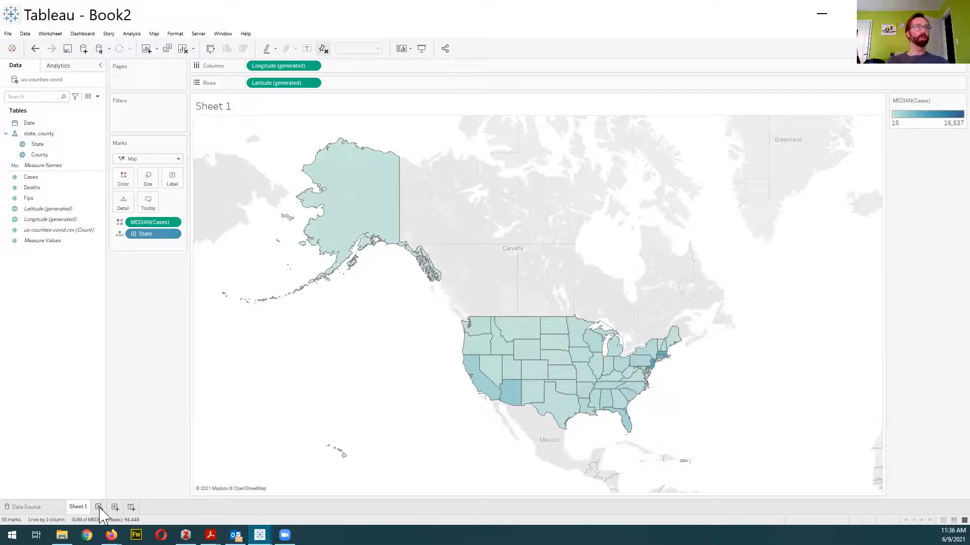
Rename Sheet 1 as Map and add a new worksheet.
double_click(77, 507)
type("Map")
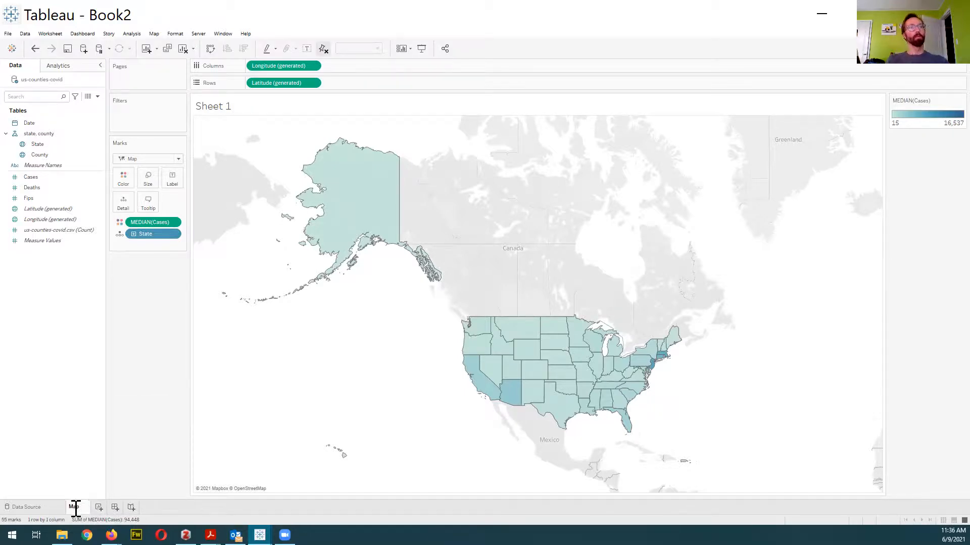
key("Return")
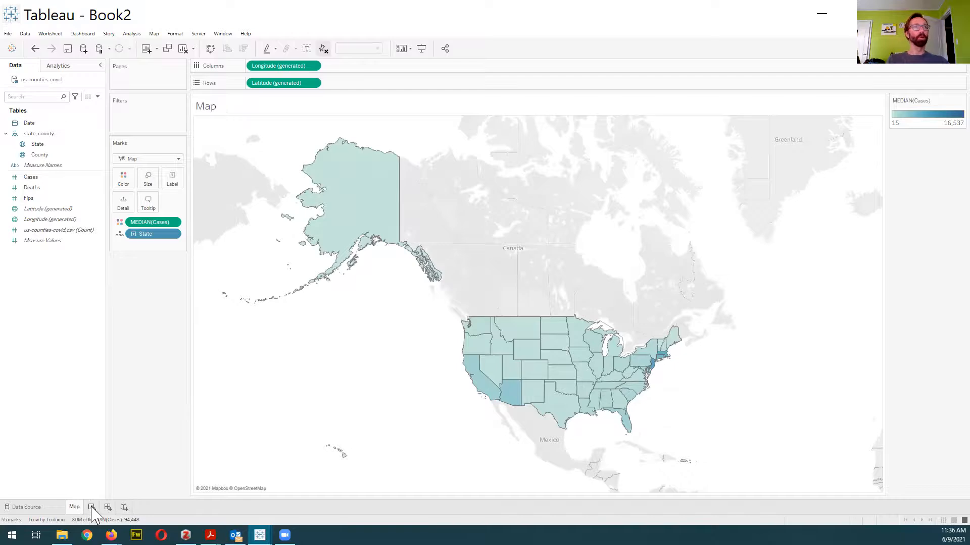
left_click(92, 507)
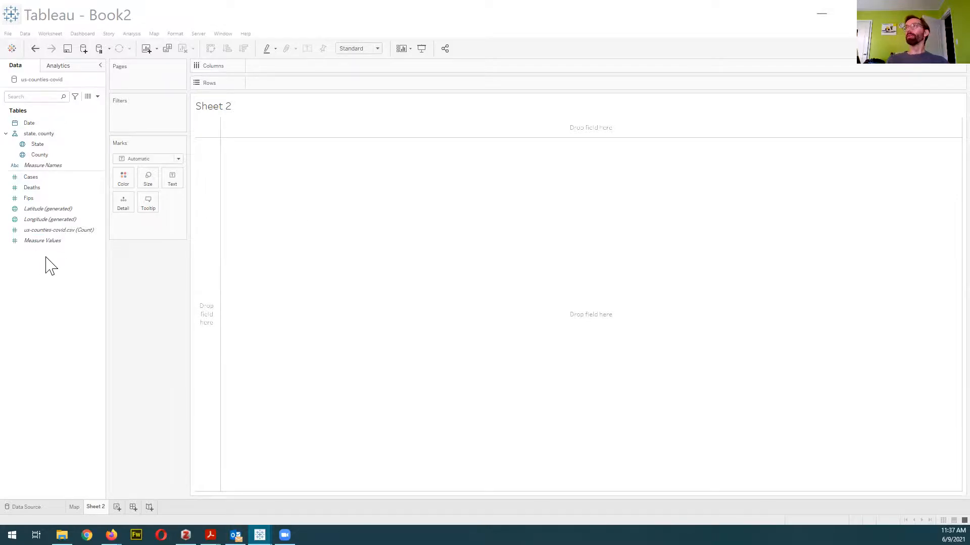
Place Date on the columns of Sheet 2 and drill it down from year through quarter to month.
left_click(28, 231)
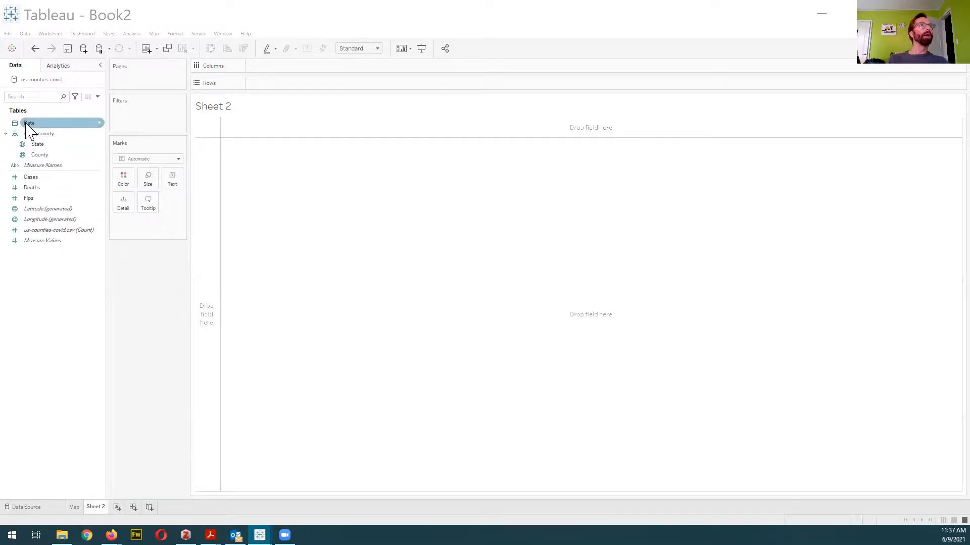
left_click_drag(36, 124, 286, 69)
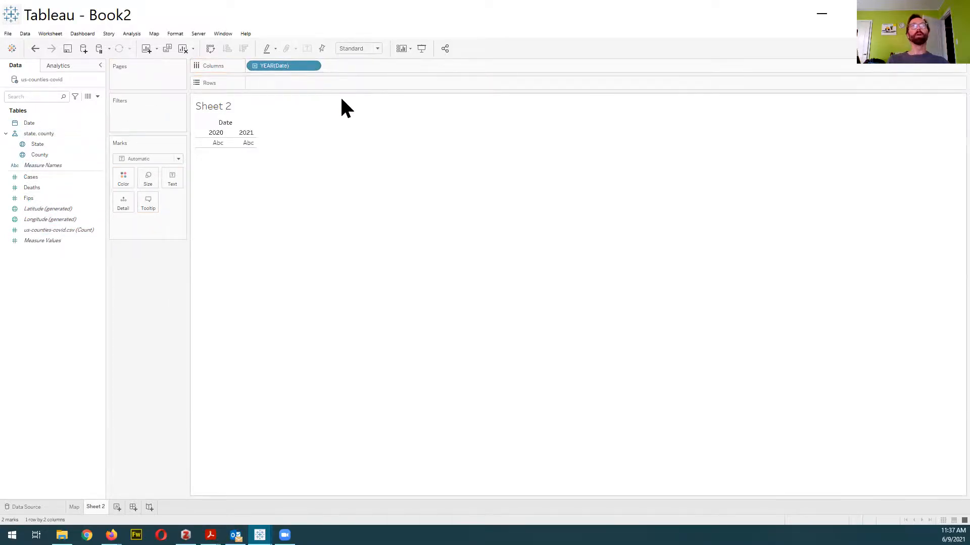
left_click(253, 66)
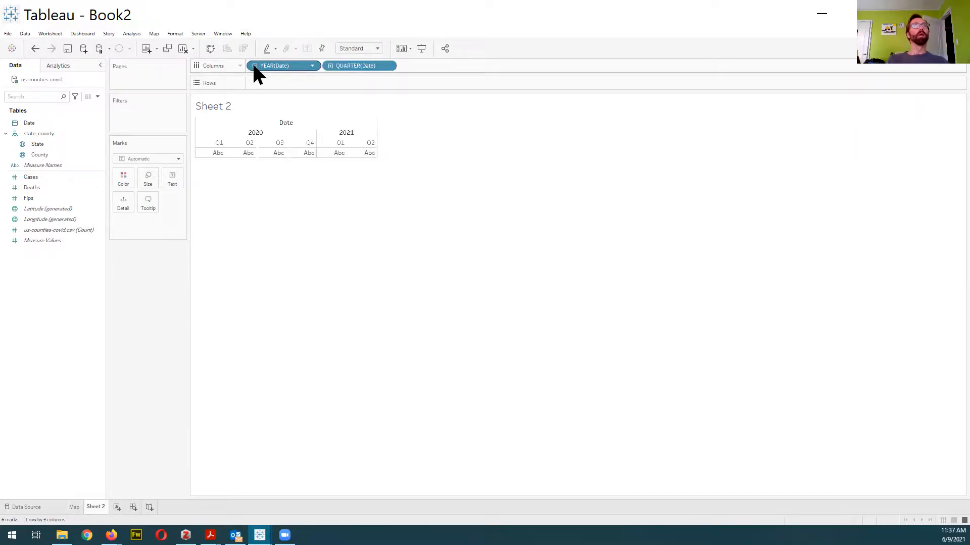
left_click(331, 65)
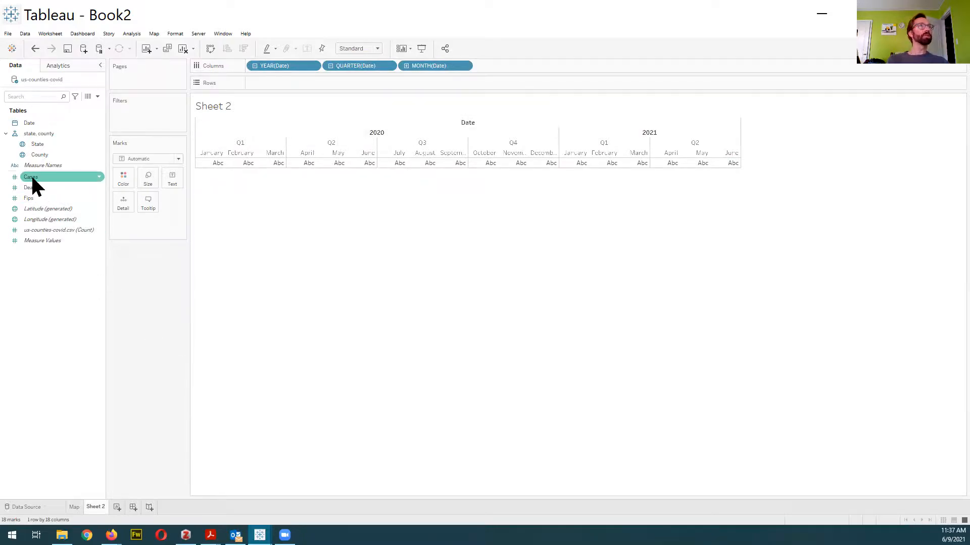
Plot Cases on the rows of Sheet 2 as a line chart and aggregate it as the median.
mouse_move(31, 177)
left_mouse_down()
mouse_move(145, 147)
mouse_move(266, 82)
left_mouse_up()
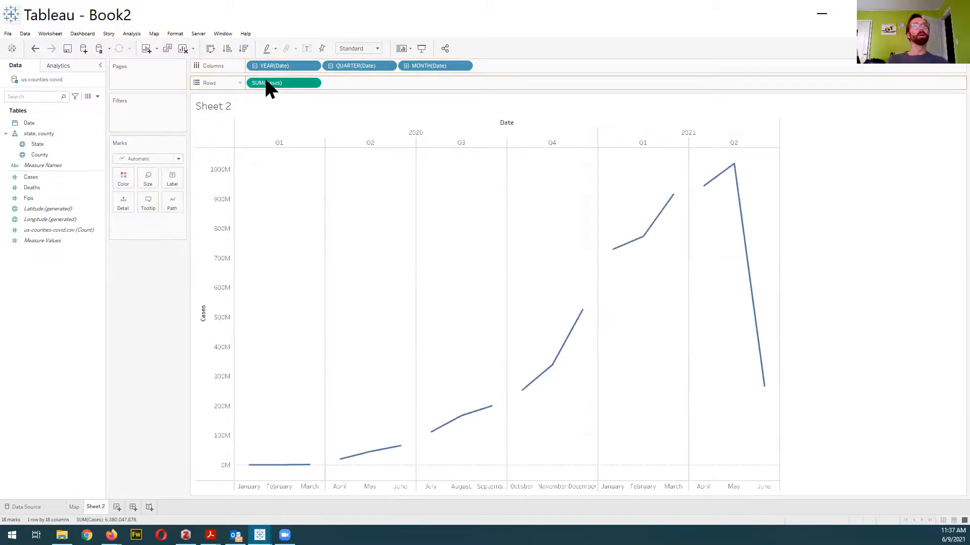
left_click(312, 83)
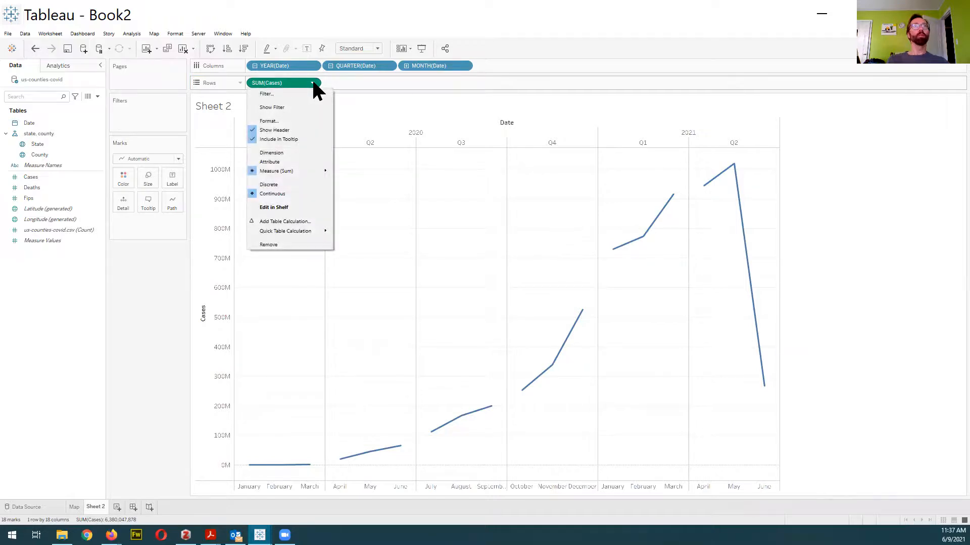
mouse_move(303, 170)
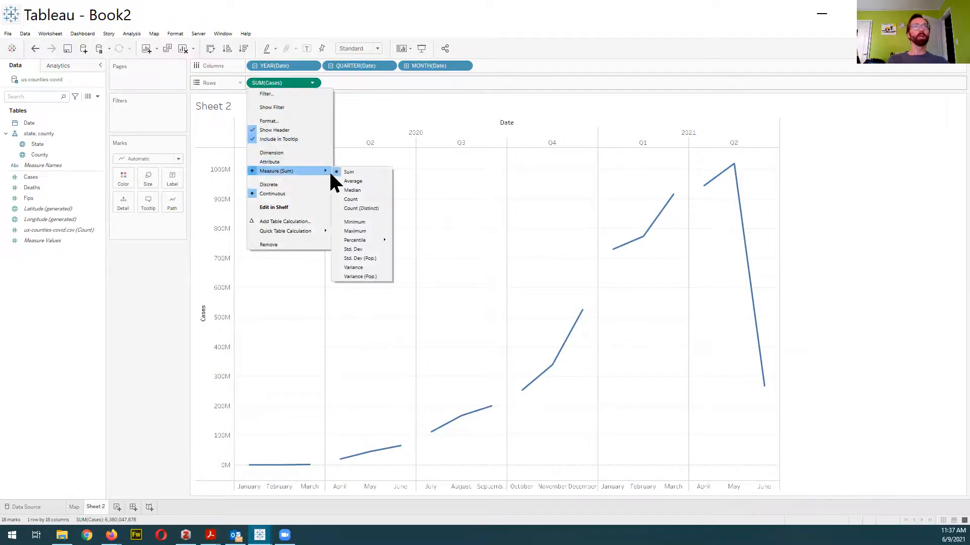
left_click(349, 190)
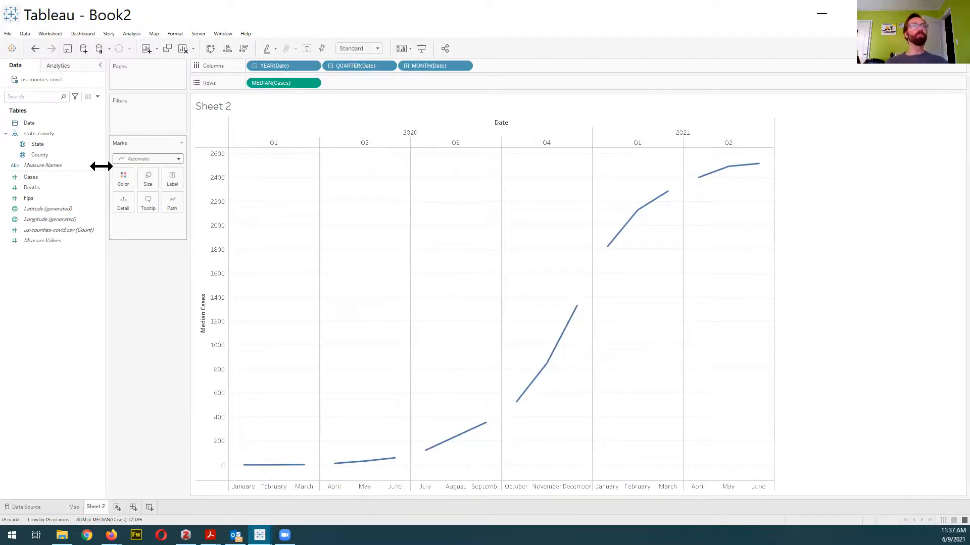
Filter the Sheet 2 chart by State so it includes only Connecticut and Nebraska.
left_click(35, 145)
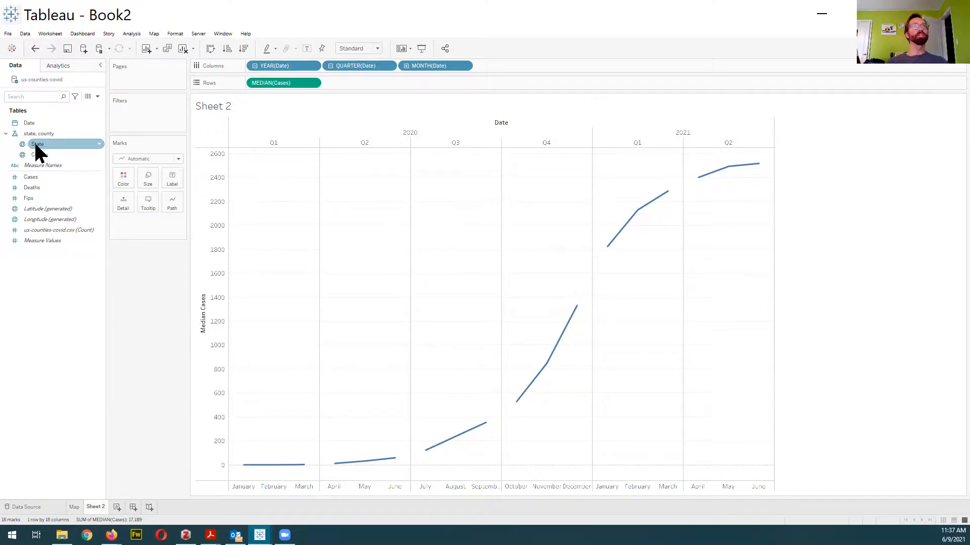
mouse_move(35, 144)
left_mouse_down()
mouse_move(134, 110)
mouse_move(126, 121)
left_mouse_up()
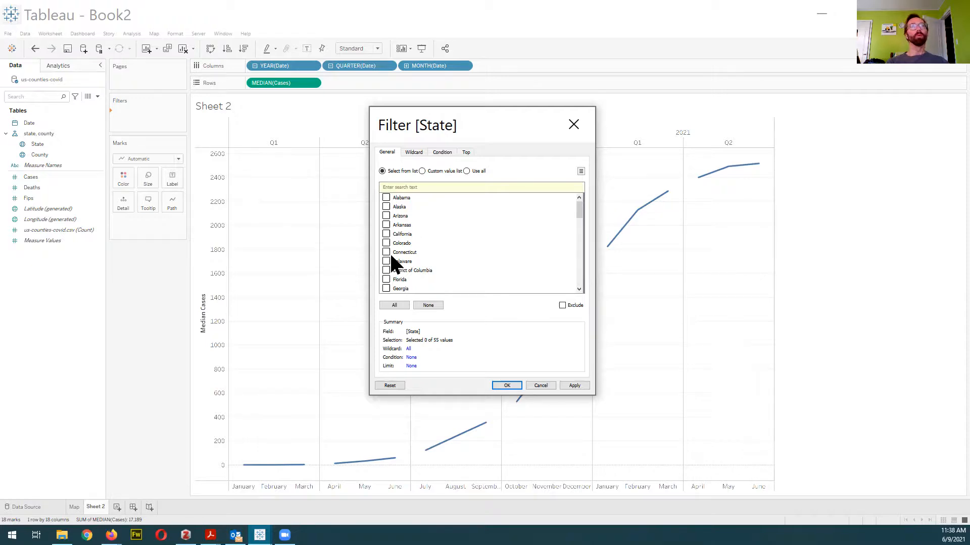
scroll(452, 243, "down", 4)
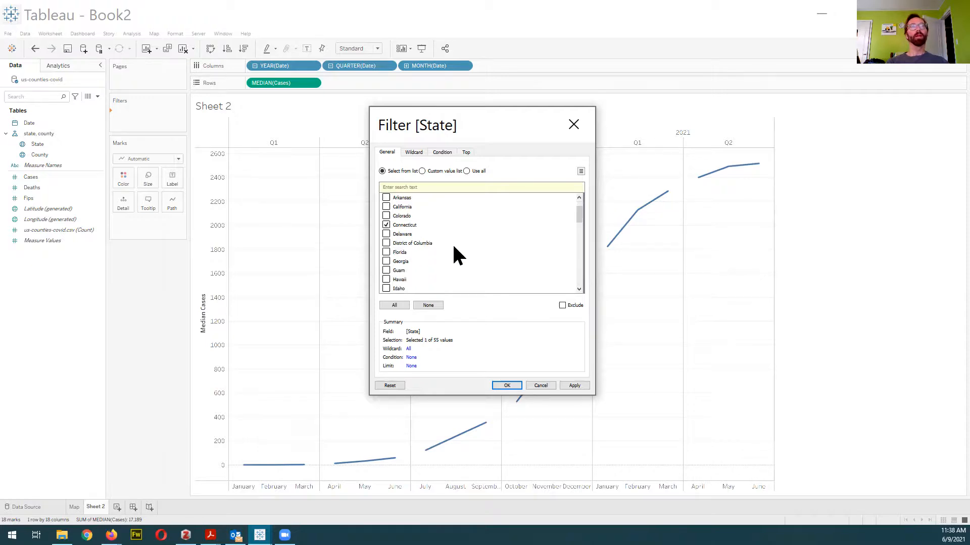
scroll(452, 244, "down", 4)
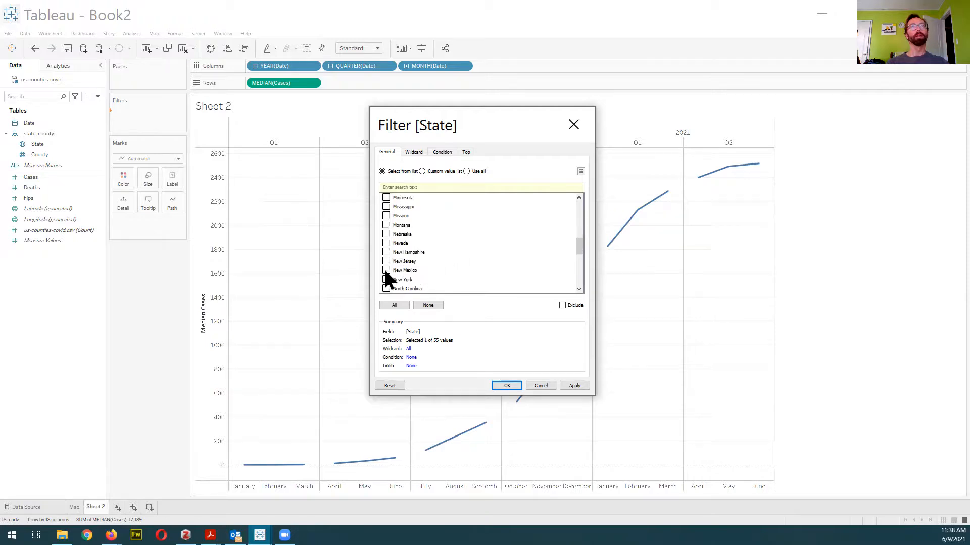
scroll(426, 260, "down", 1)
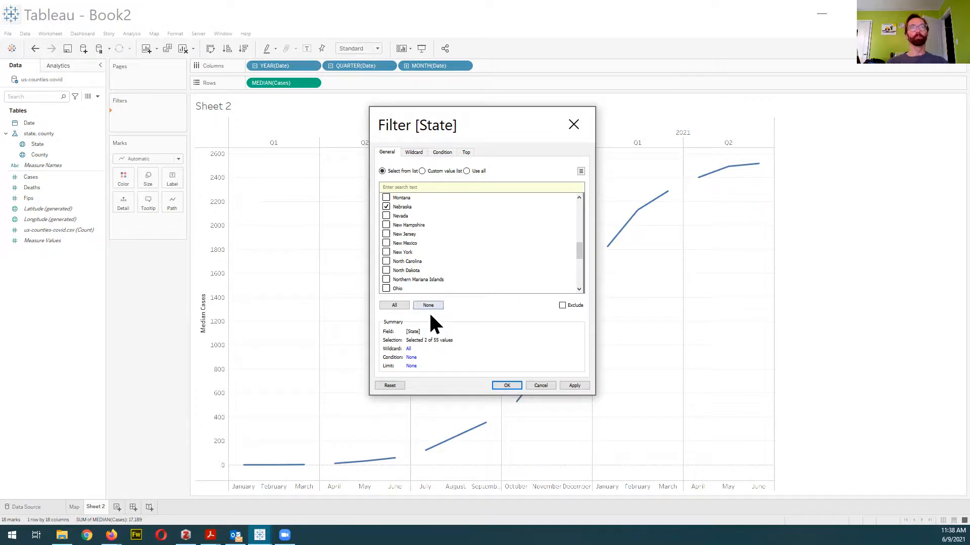
left_click(572, 385)
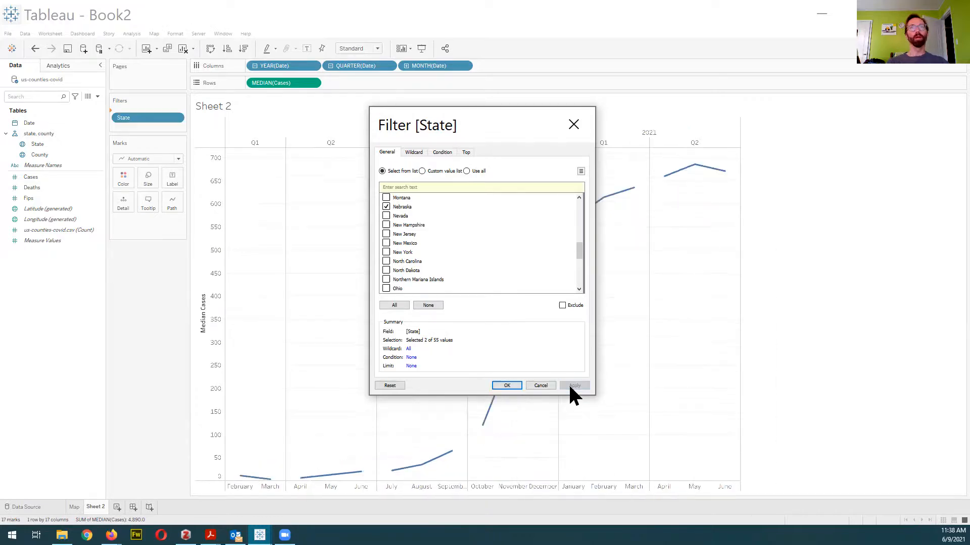
left_click(497, 385)
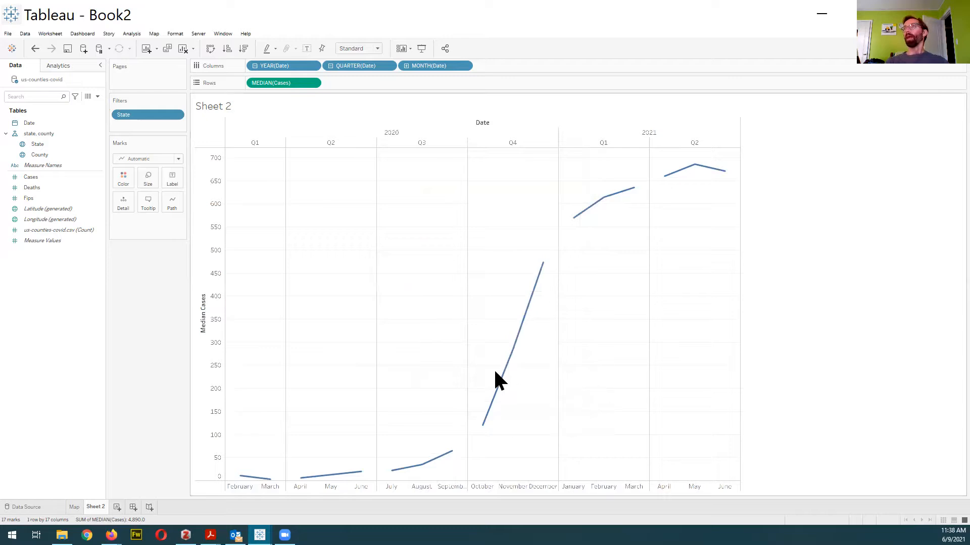
Change the Sheet 2 mark type to Area and color the areas by State.
left_click(178, 159)
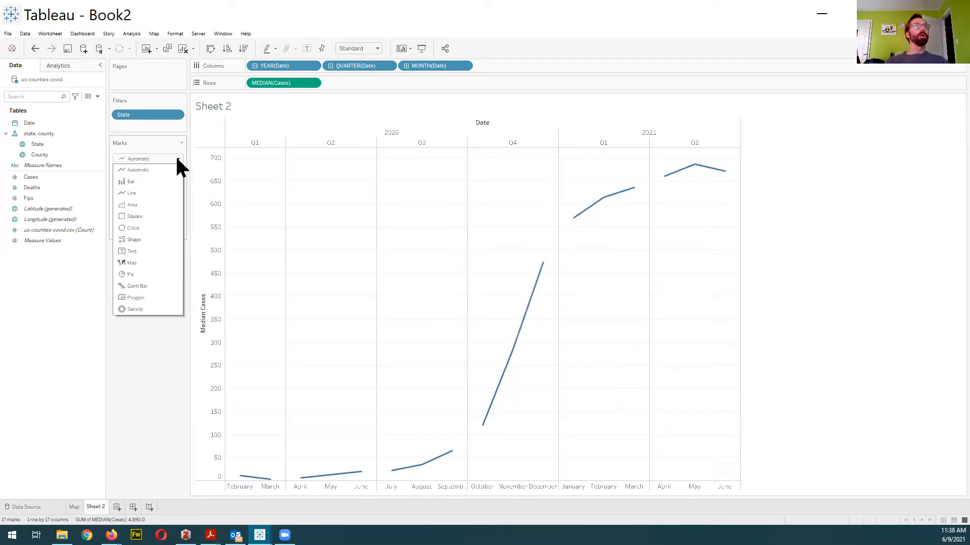
left_click(144, 204)
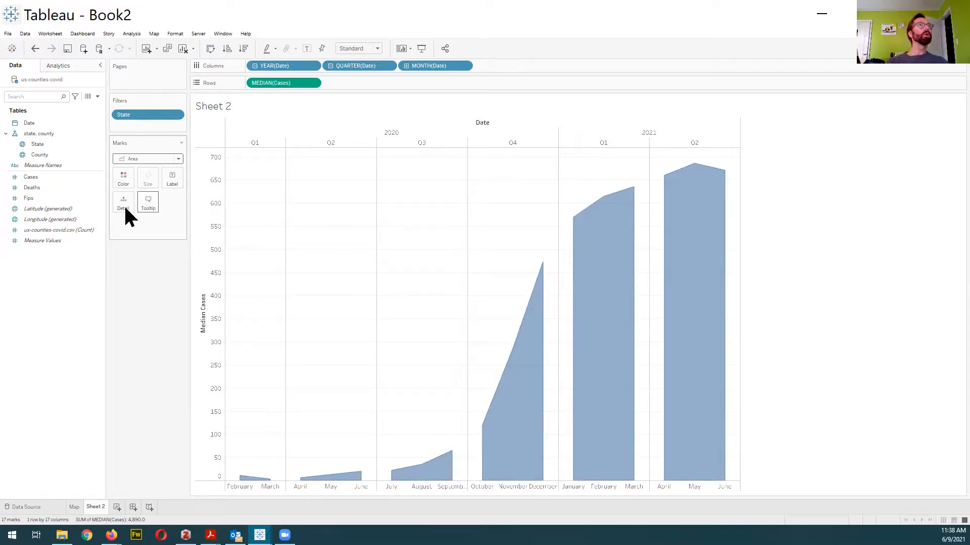
left_click(49, 191)
left_click(27, 177)
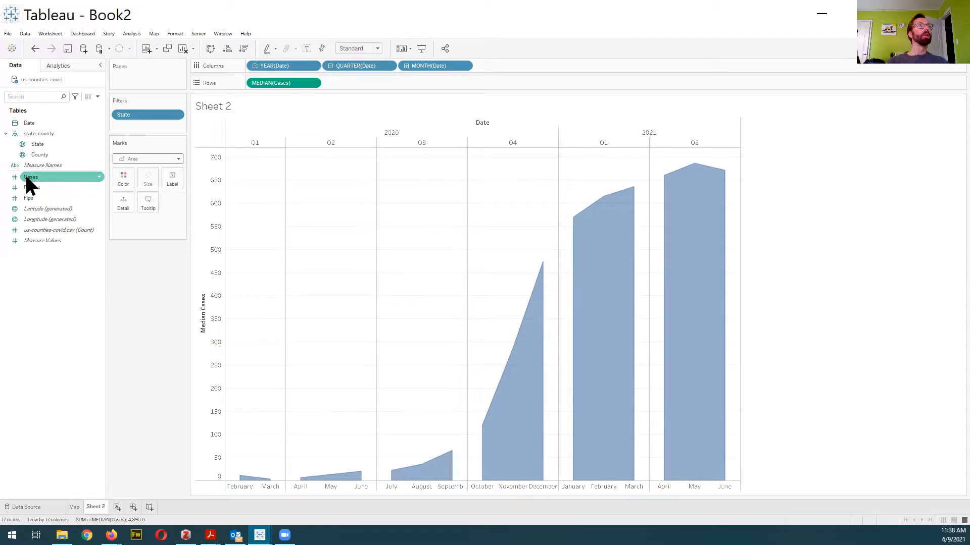
left_click_drag(37, 145, 123, 186)
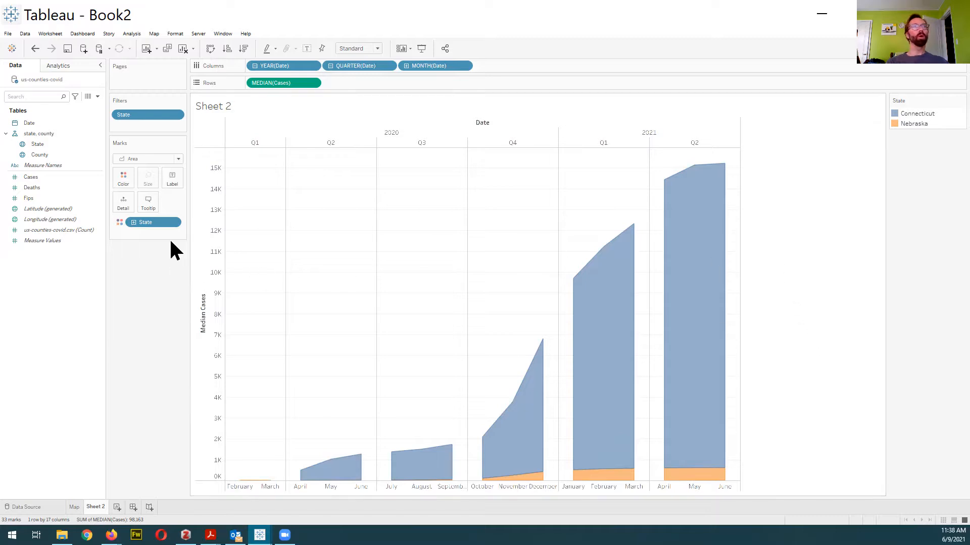
Show the State filter on Sheet 2, and use it to toggle Delaware on and off and add Florida.
right_click(167, 115)
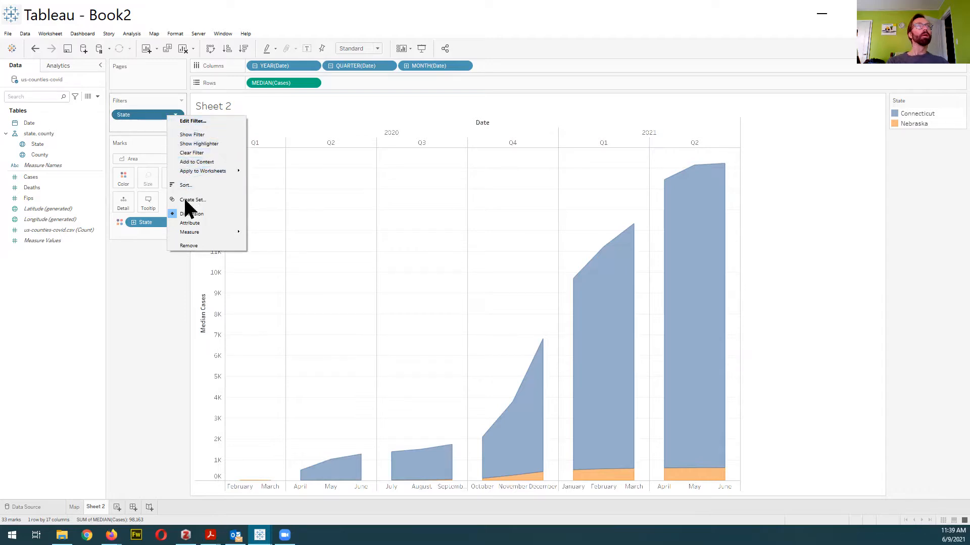
mouse_move(186, 236)
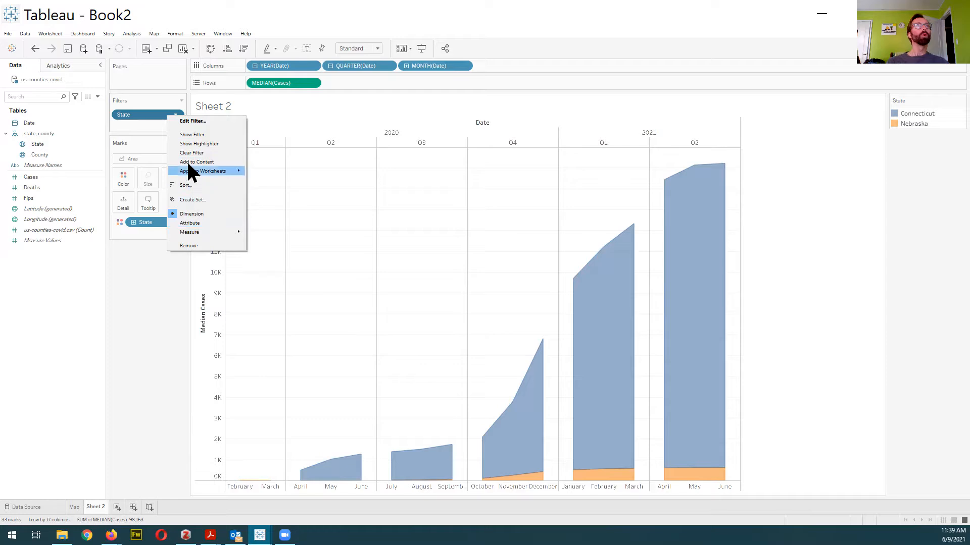
left_click(188, 132)
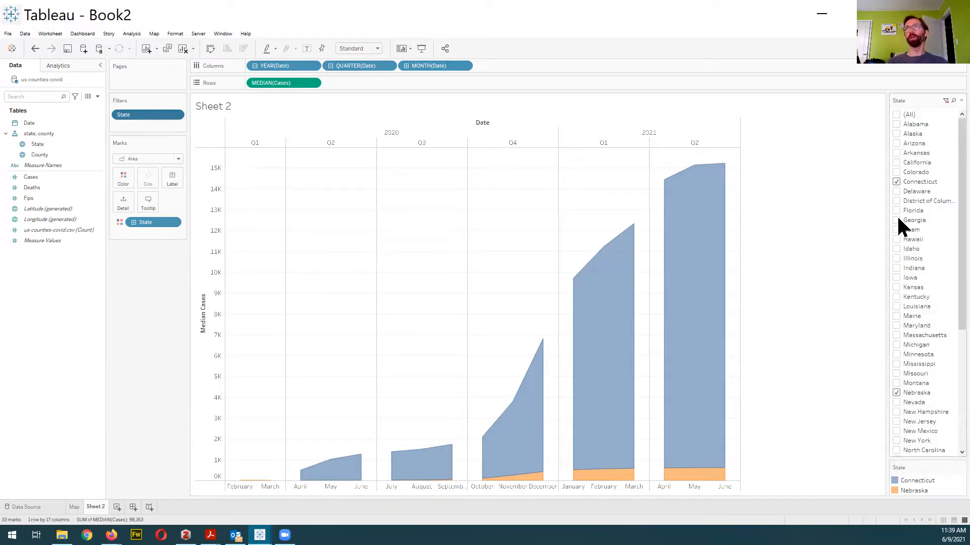
left_click(894, 191)
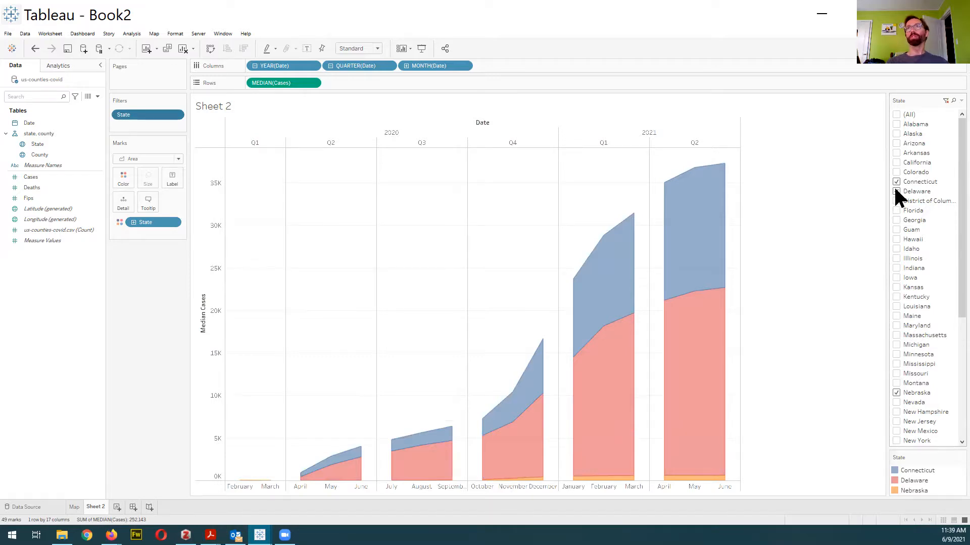
left_click(895, 191)
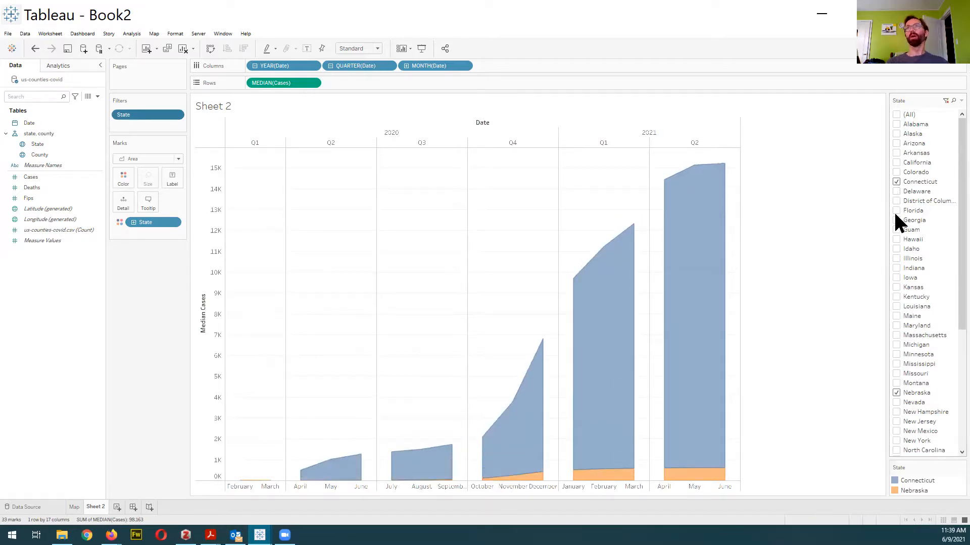
left_click(897, 210)
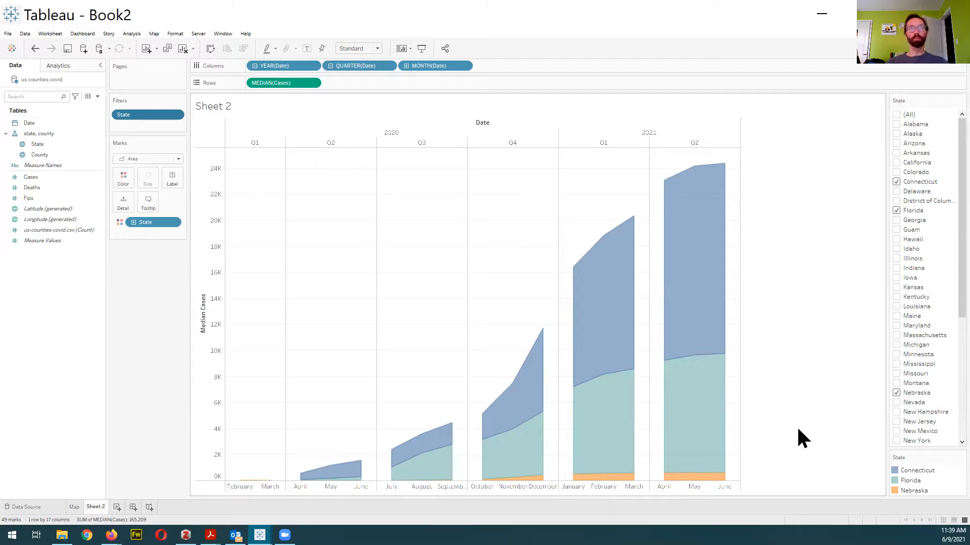
Create a new dashboard and place the Map sheet on it with Sheet 2 to its right.
left_click(133, 507)
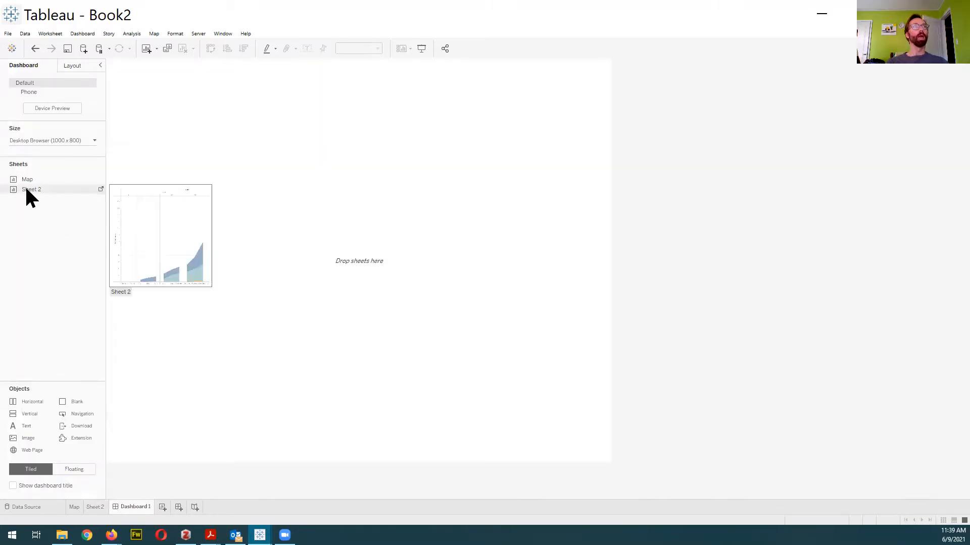
left_click_drag(24, 180, 231, 194)
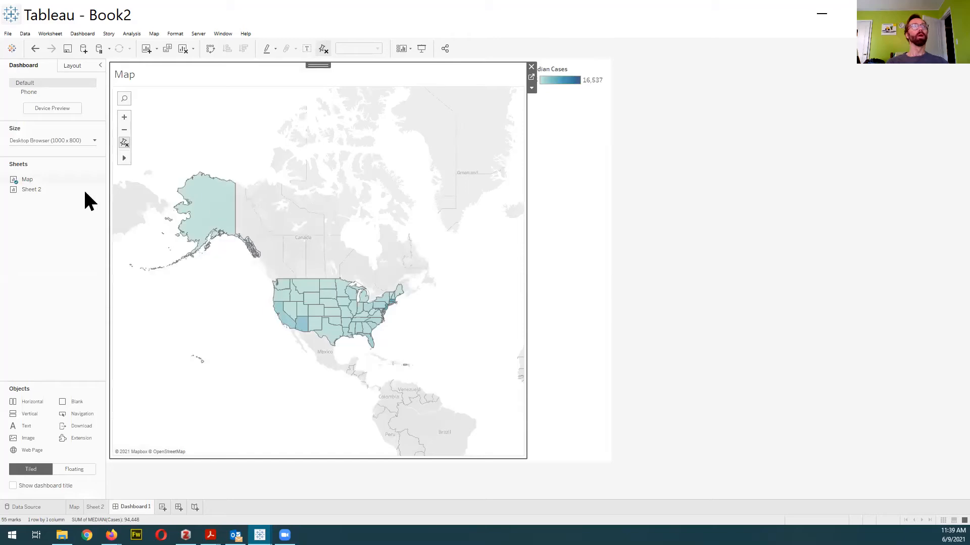
mouse_move(26, 189)
left_click_drag(24, 188, 501, 235)
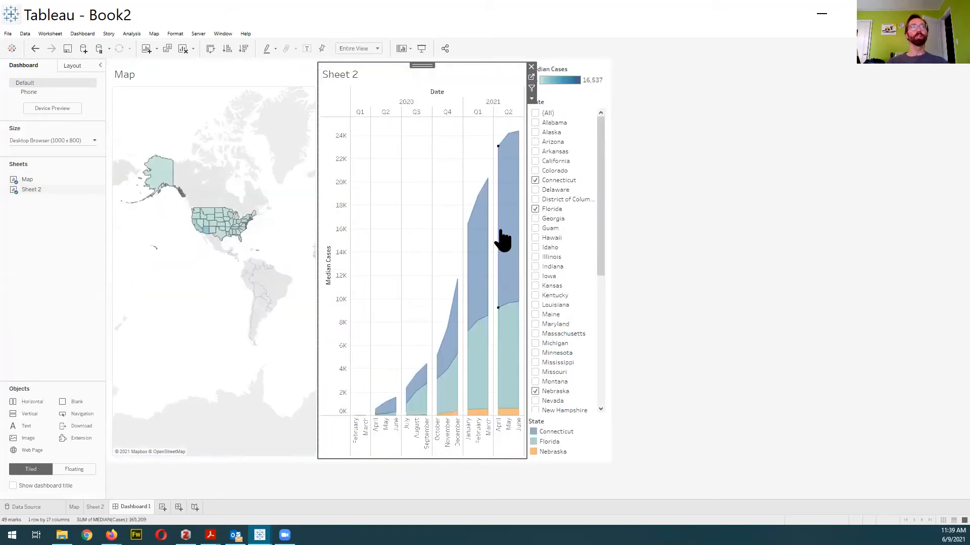
Zoom and pan the dashboard's map so the whole contiguous United States is framed in its pane.
left_click(250, 168)
mouse_move(124, 159)
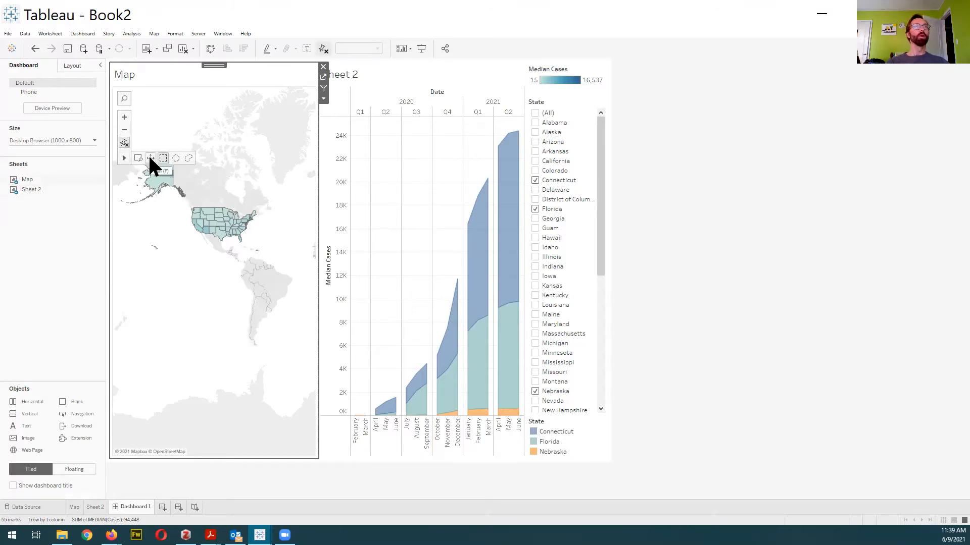
scroll(179, 236, "up", 3)
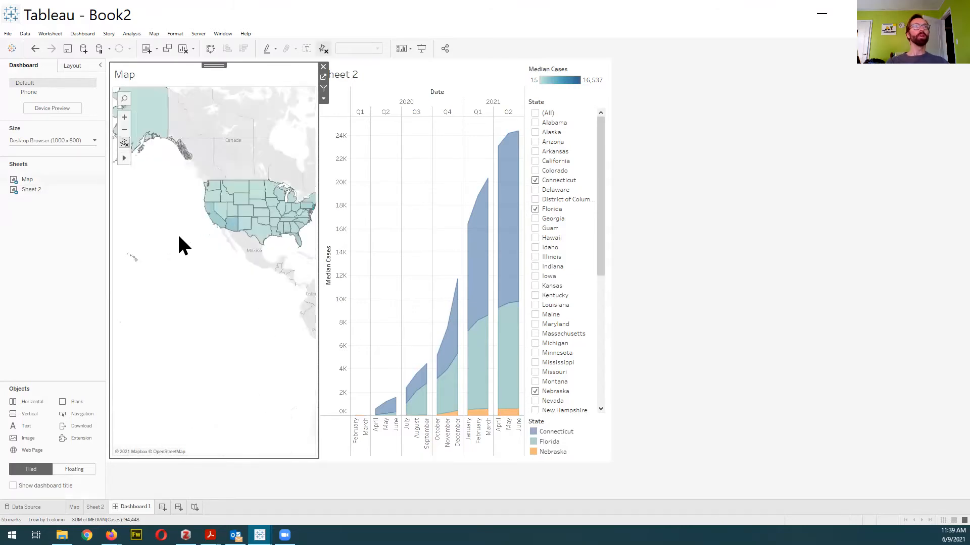
scroll(179, 236, "up", 3)
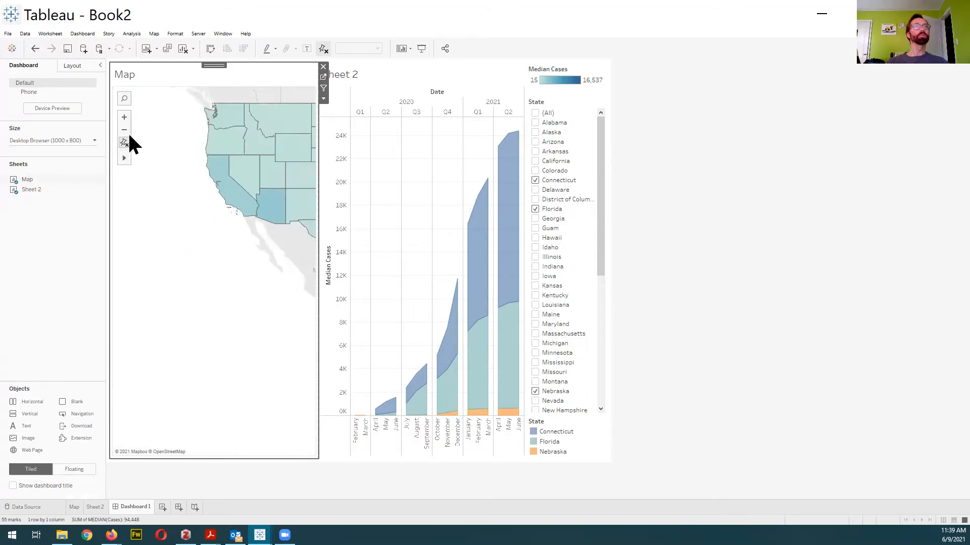
left_click(150, 159)
left_click_drag(238, 223, 158, 270)
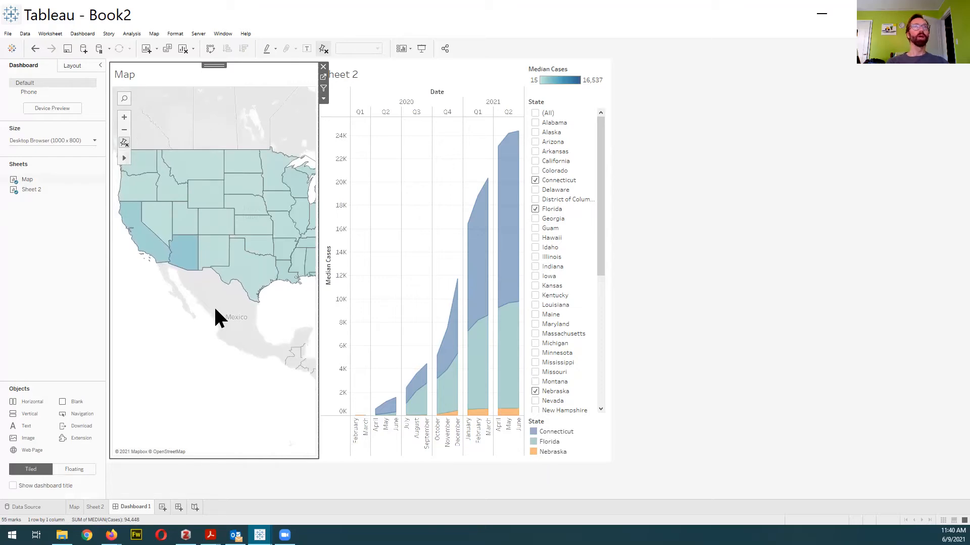
left_click(124, 130)
left_click_drag(189, 303, 161, 303)
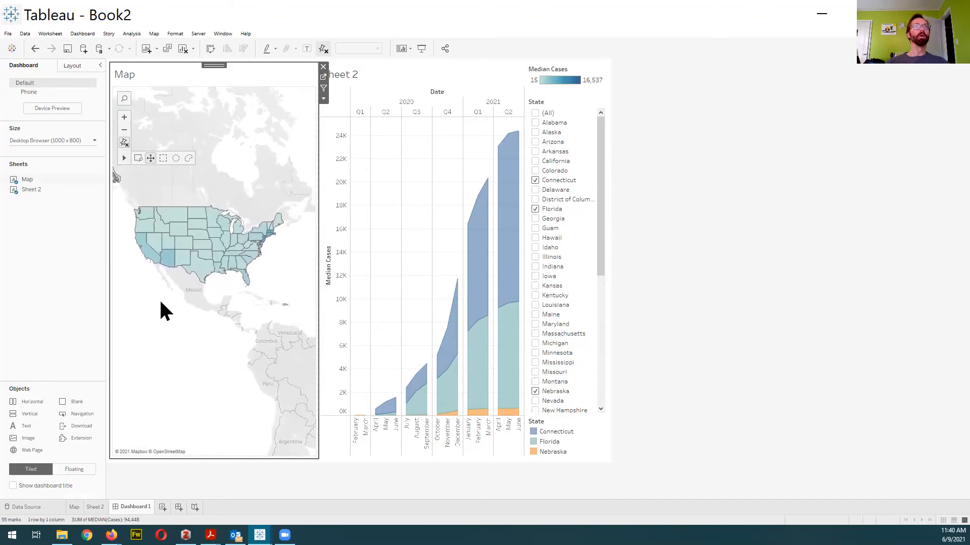
left_click(125, 117)
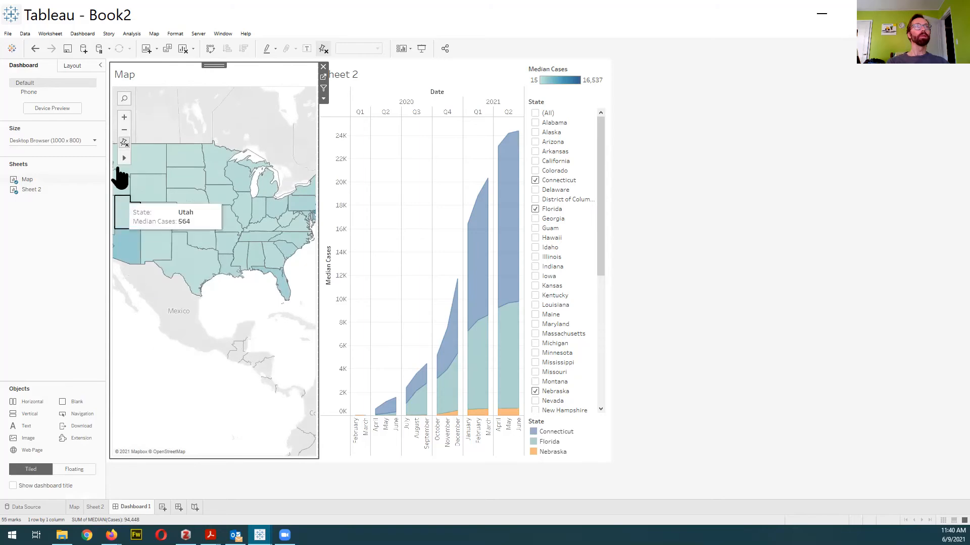
left_click(123, 131)
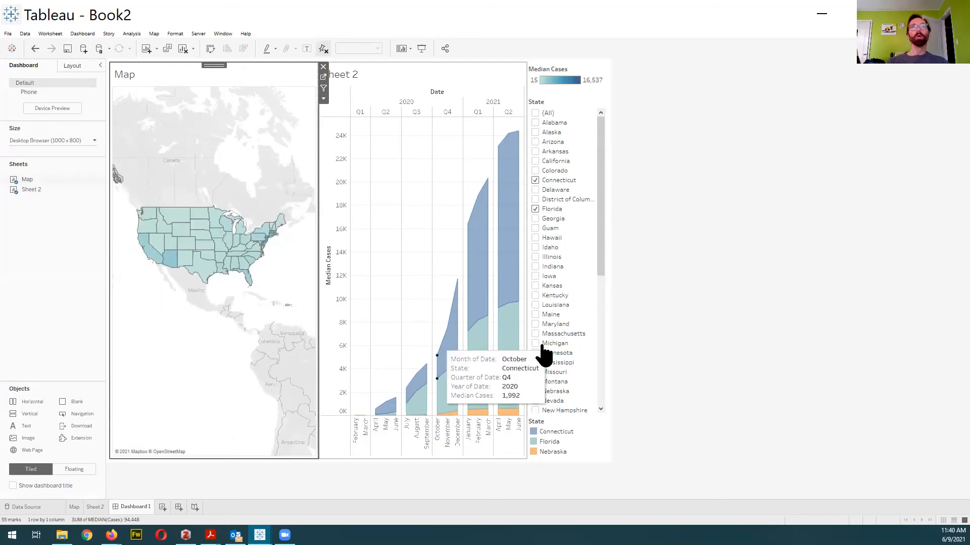
left_click(724, 333)
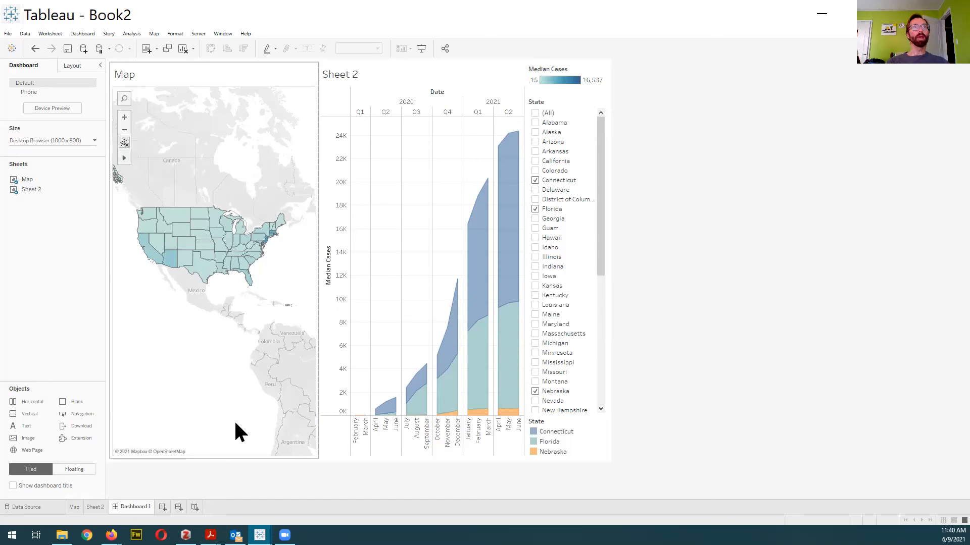
mouse_move(515, 357)
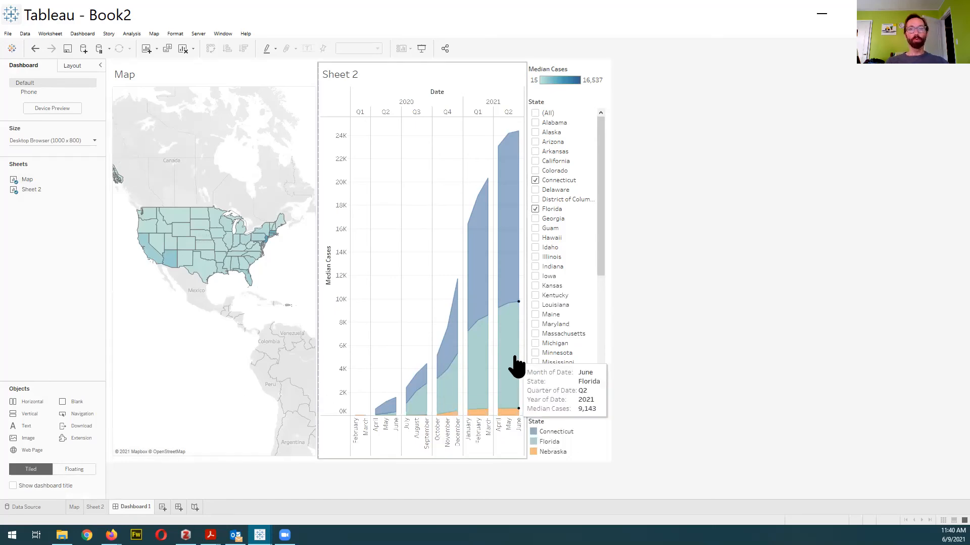